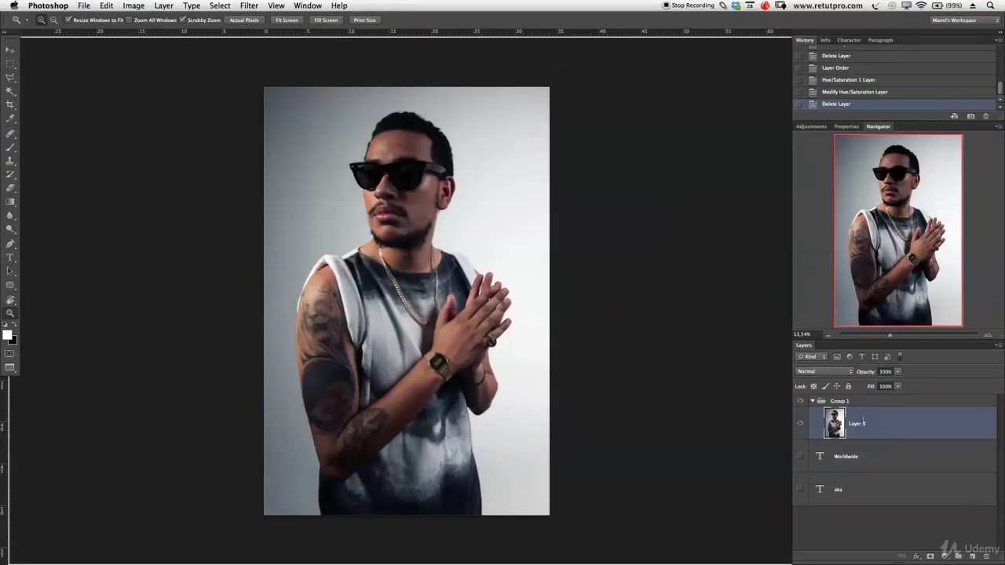
Rename the photo layer in Group 1 as 1
double_click(858, 423)
text(1)
key(Return)
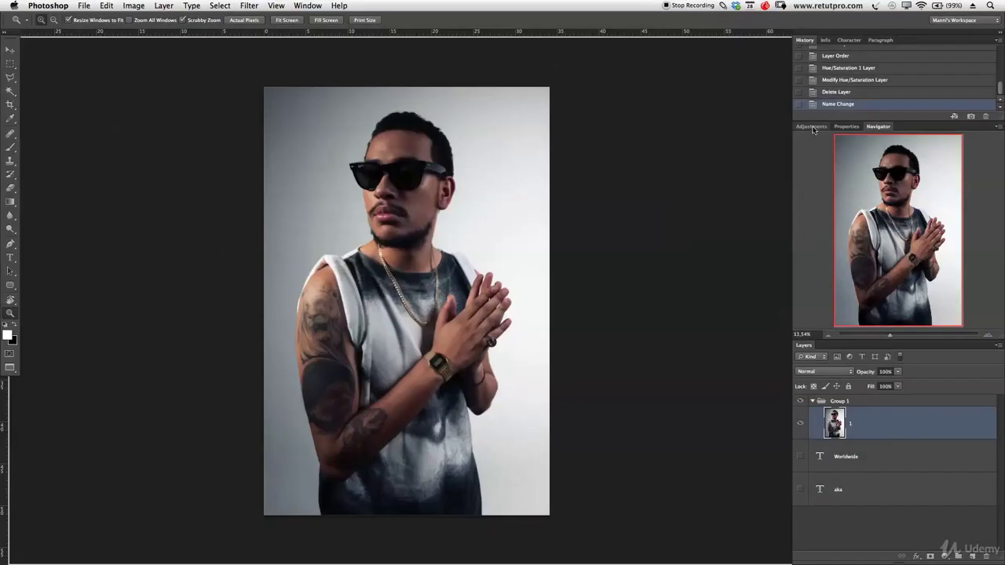
Add a Hue/Saturation adjustment layer above the photo with Saturation at -100 and Lightness at -14
click(811, 128)
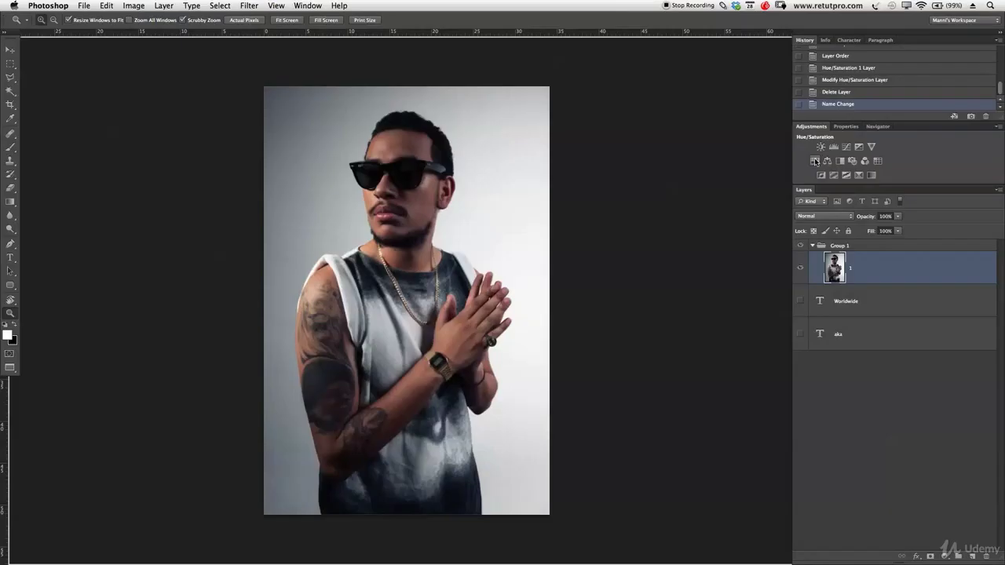
click(815, 161)
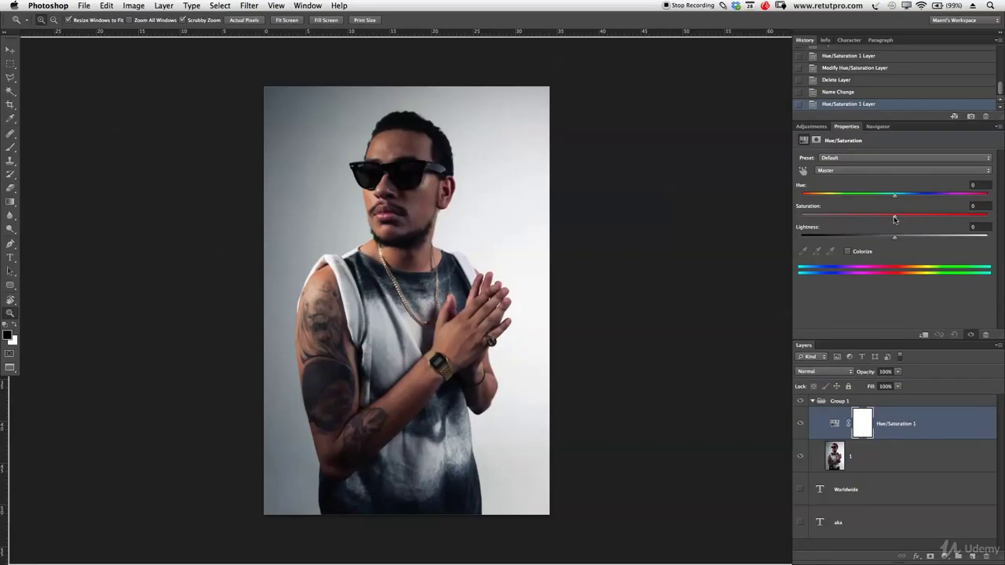
drag(889, 219, 791, 222)
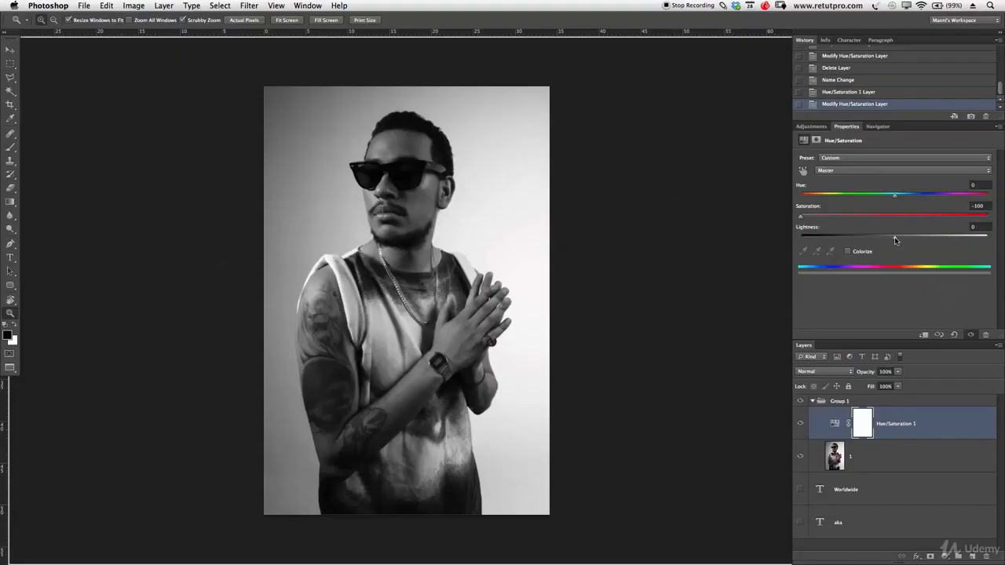
drag(896, 239, 882, 240)
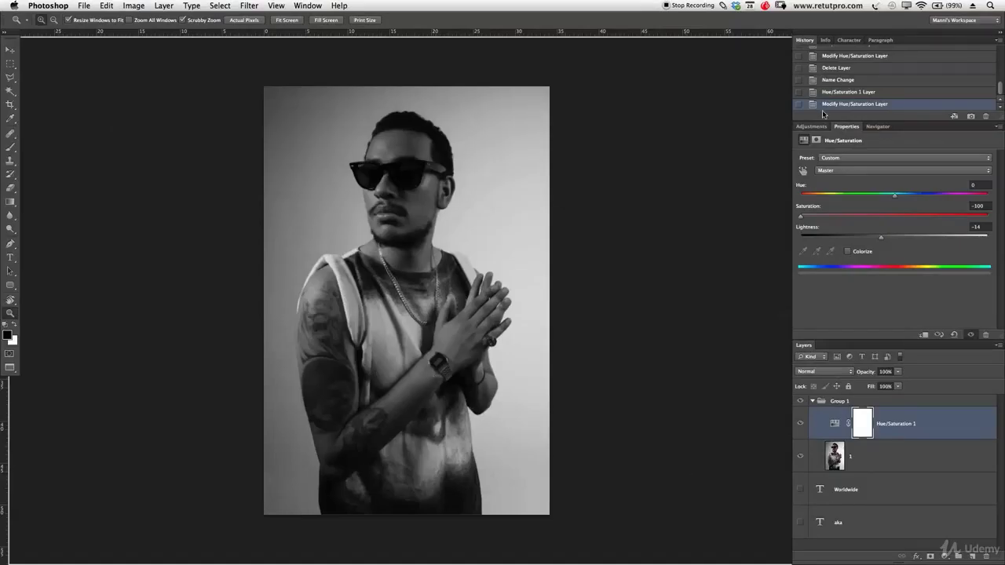
Add a Curves adjustment layer and brighten its RGB curve with points at input 202, output 216 and input 68, output 75
click(817, 128)
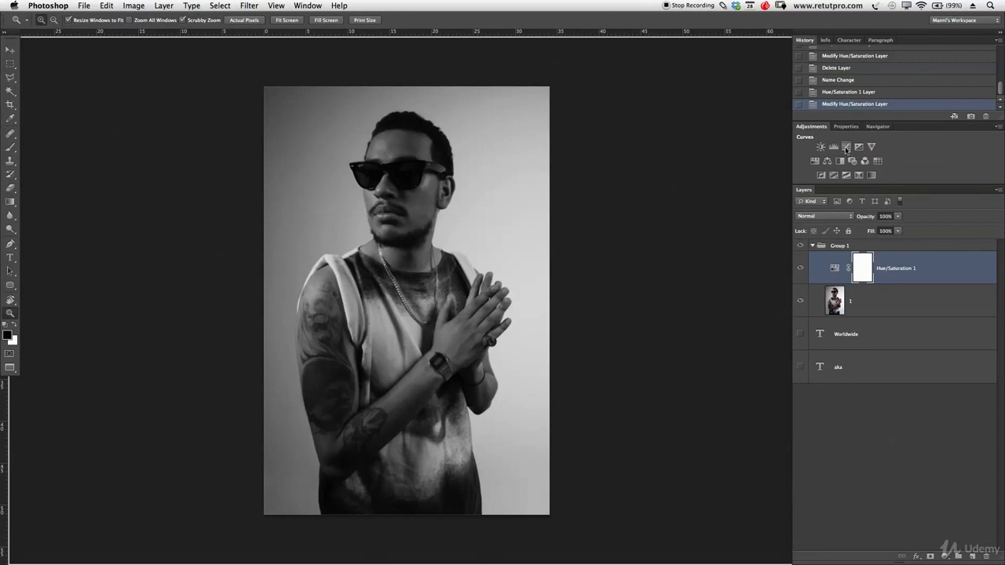
click(846, 148)
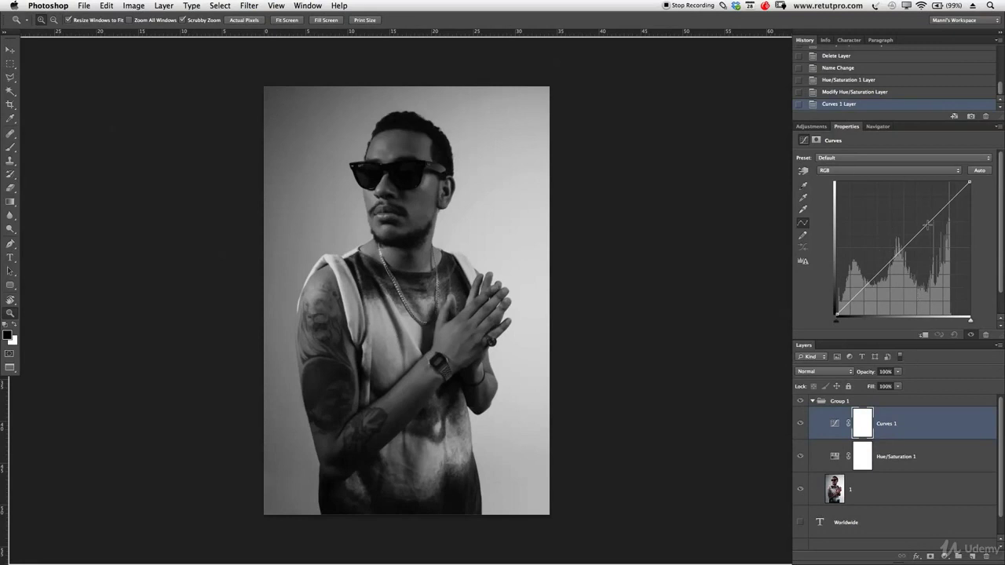
click(826, 170)
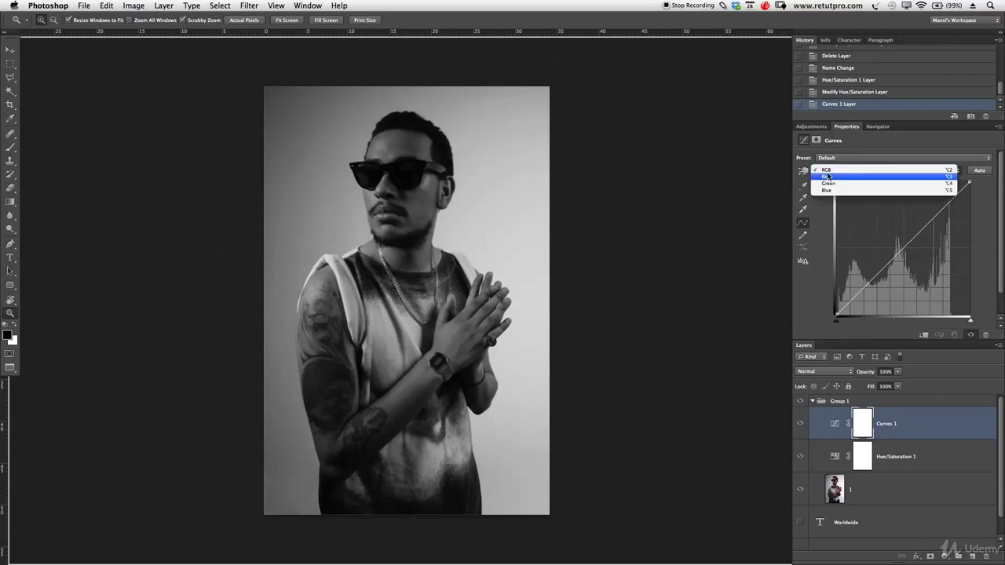
click(826, 171)
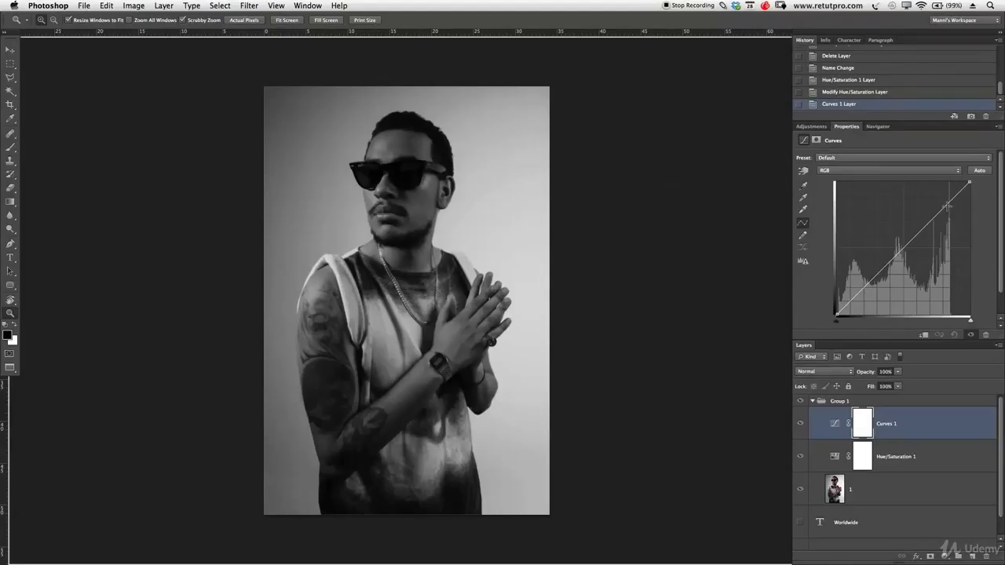
drag(948, 206, 941, 201)
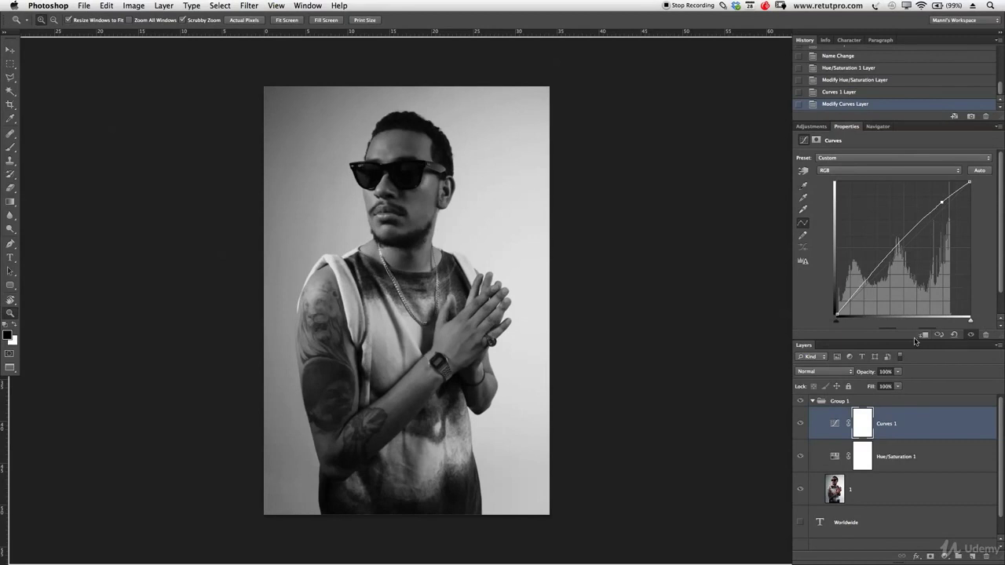
drag(913, 339, 913, 358)
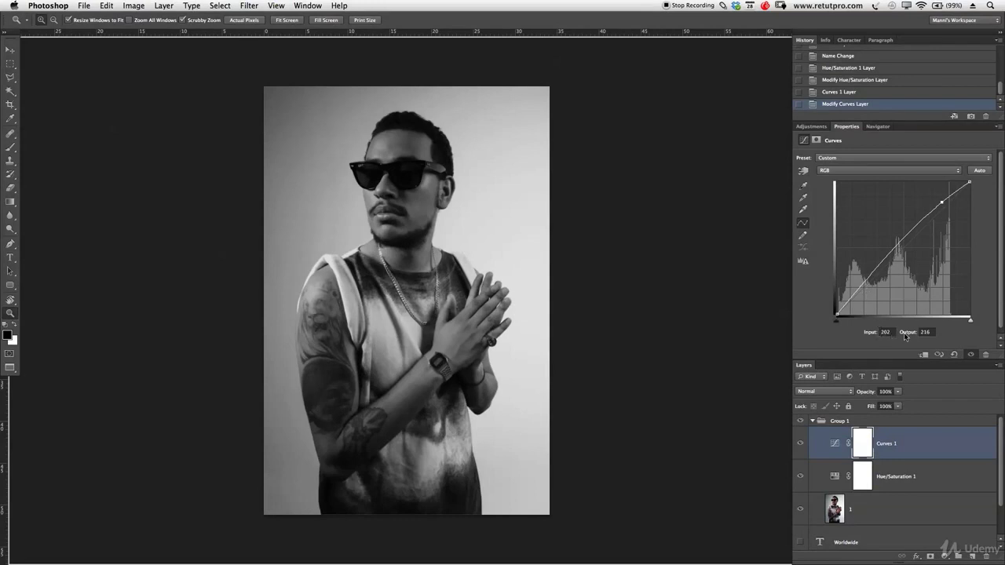
click(872, 277)
drag(873, 276, 873, 277)
Invert the Curves 1 mask to black and set up a soft 200 px brush with 50% hardness
key(ctrl+i)
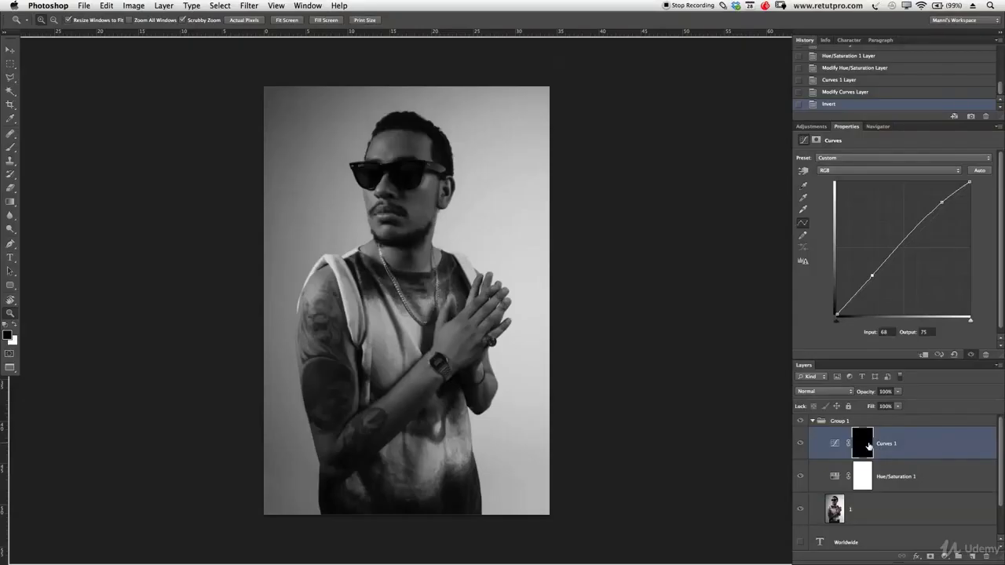
key(b)
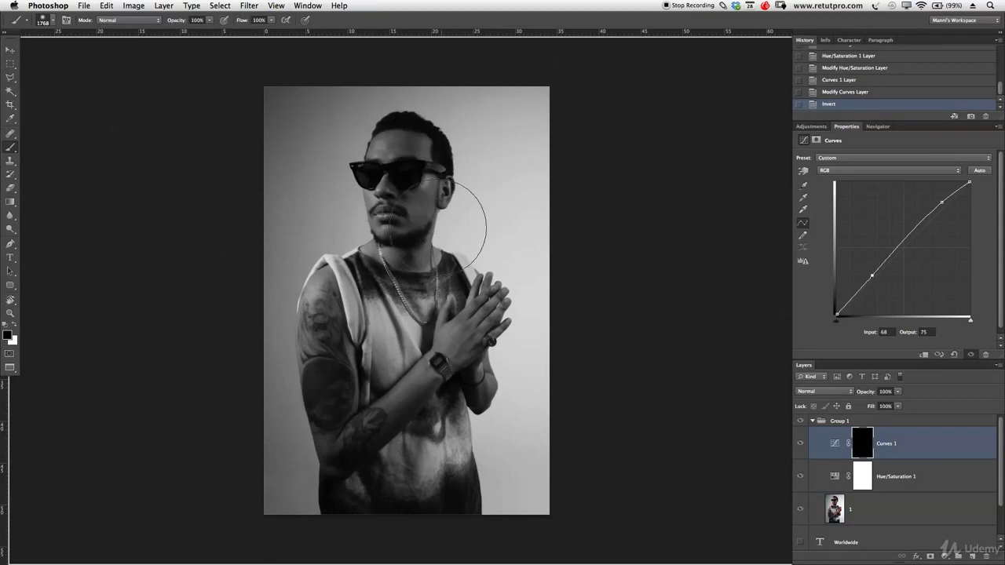
mouse_move(397, 245)
mouse_down()
mouse_move(424, 178)
mouse_move(422, 315)
mouse_move(369, 312)
mouse_move(374, 289)
mouse_up()
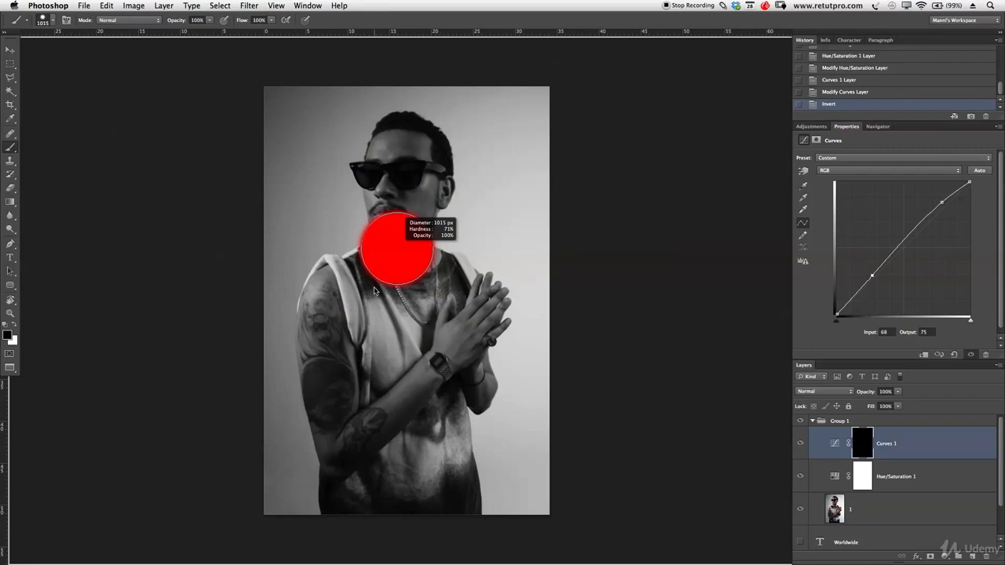
drag(378, 243, 378, 240)
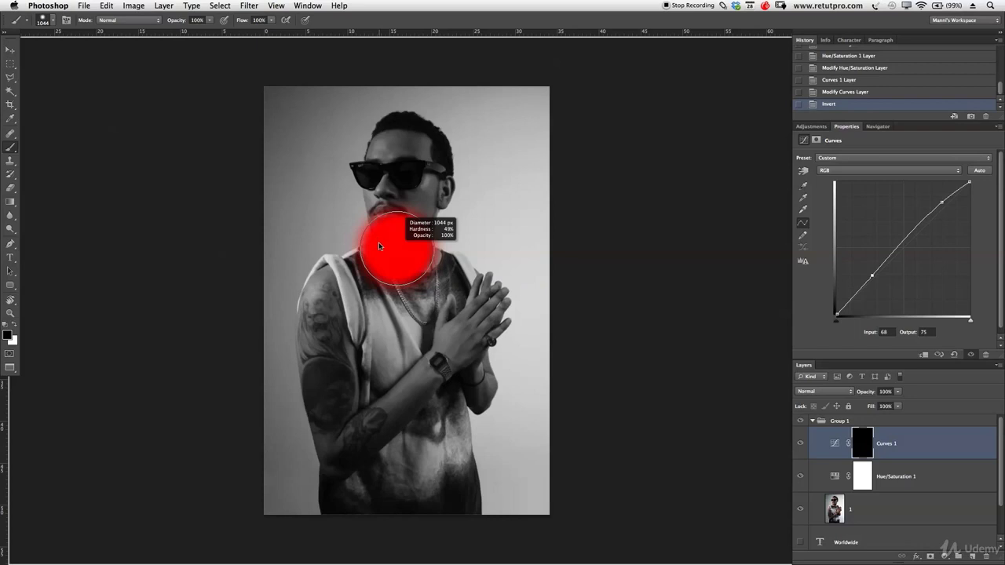
drag(379, 240, 385, 237)
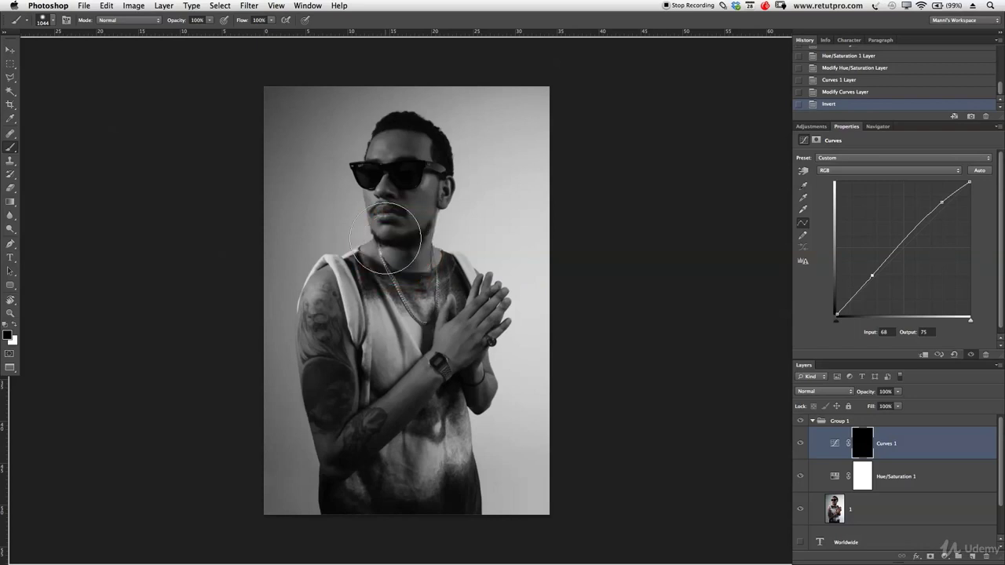
key(bracketright)
key(bracketleft)
key(bracketleft)
key(bracketleft)
key(bracketleft)
key(bracketleft)
key(bracketleft)
key(bracketleft)
key(bracketleft)
key(bracketleft)
click(53, 24)
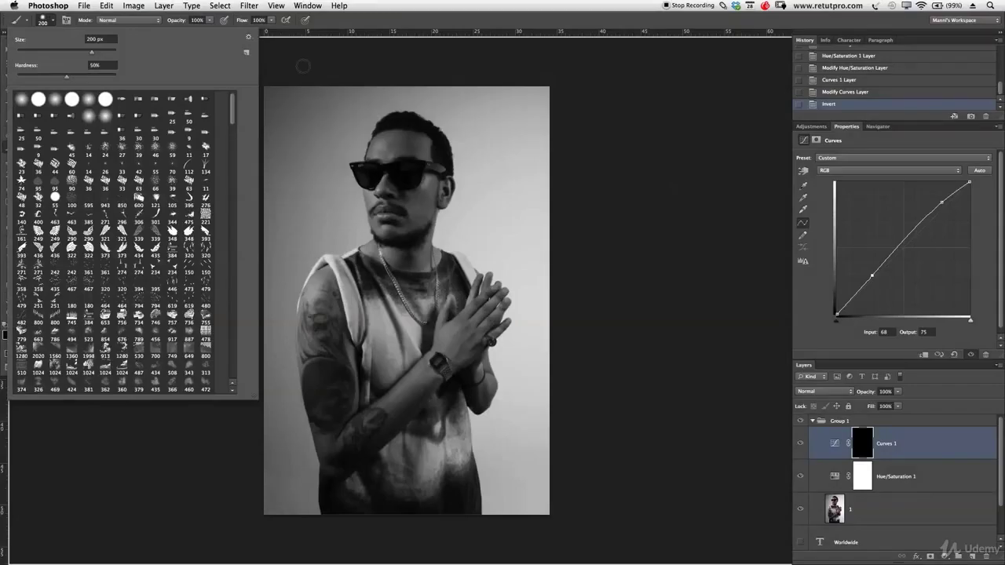
click(304, 64)
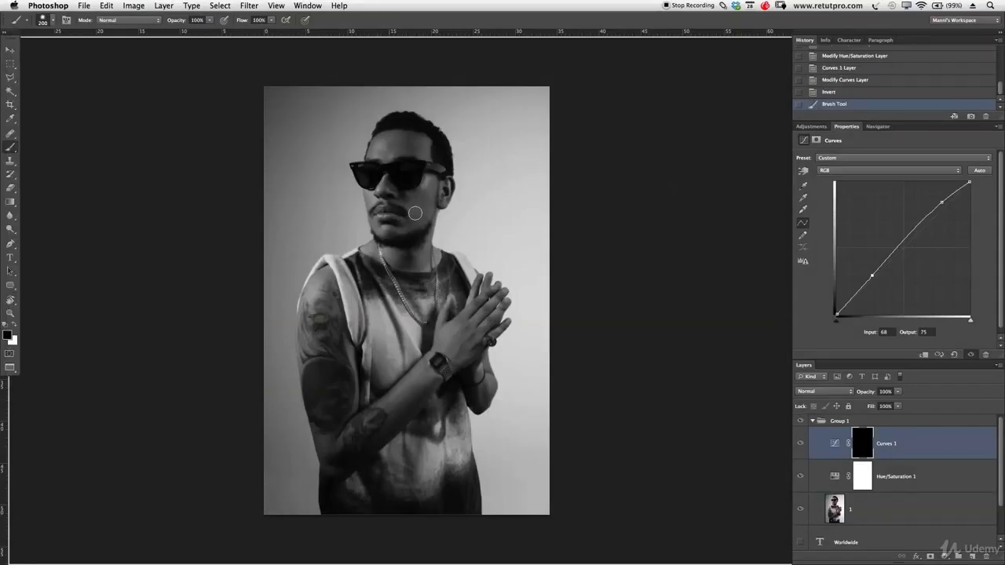
Paint white on the Curves 1 mask over the man's arms, hands, neck and face, using brush sizes between 300 and 600 px
key(x)
key(bracketright)
key(bracketright)
key(bracketright)
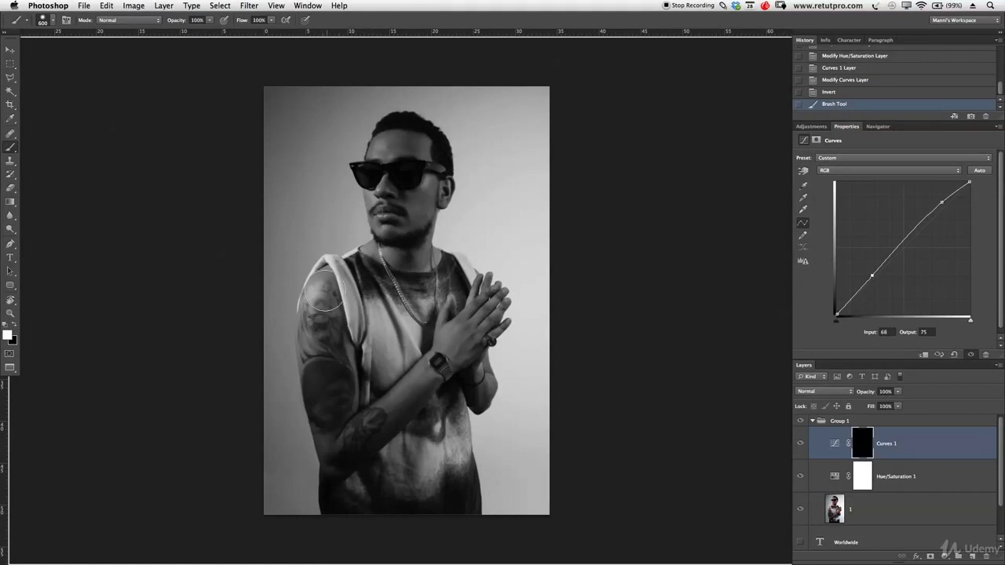
mouse_move(488, 318)
mouse_down()
mouse_move(457, 336)
mouse_move(492, 303)
mouse_move(463, 369)
mouse_up()
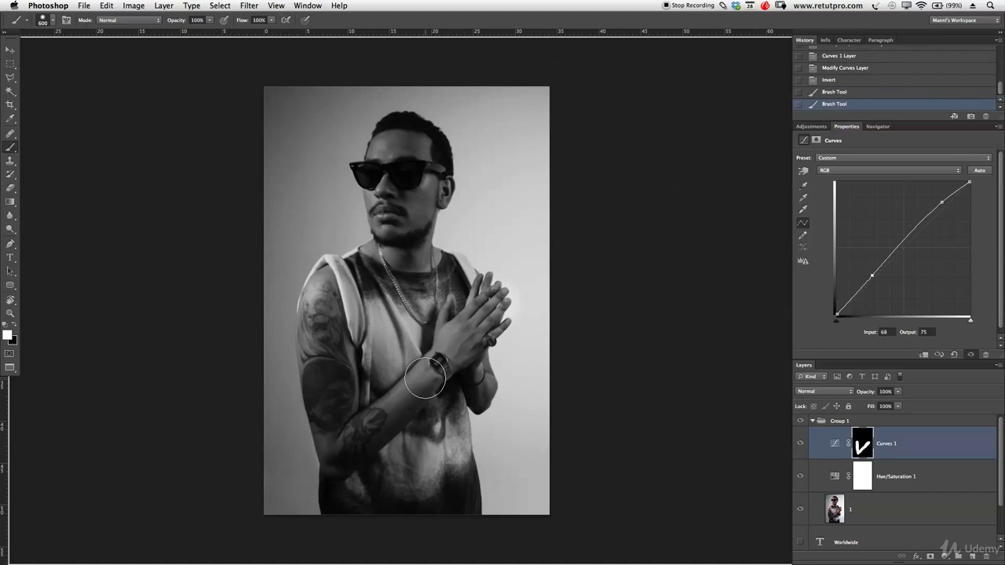
click(326, 289)
key(bracketleft)
key(bracketleft)
mouse_move(428, 255)
mouse_down()
mouse_move(420, 218)
mouse_move(396, 223)
mouse_move(385, 201)
mouse_move(429, 185)
mouse_move(390, 192)
mouse_up()
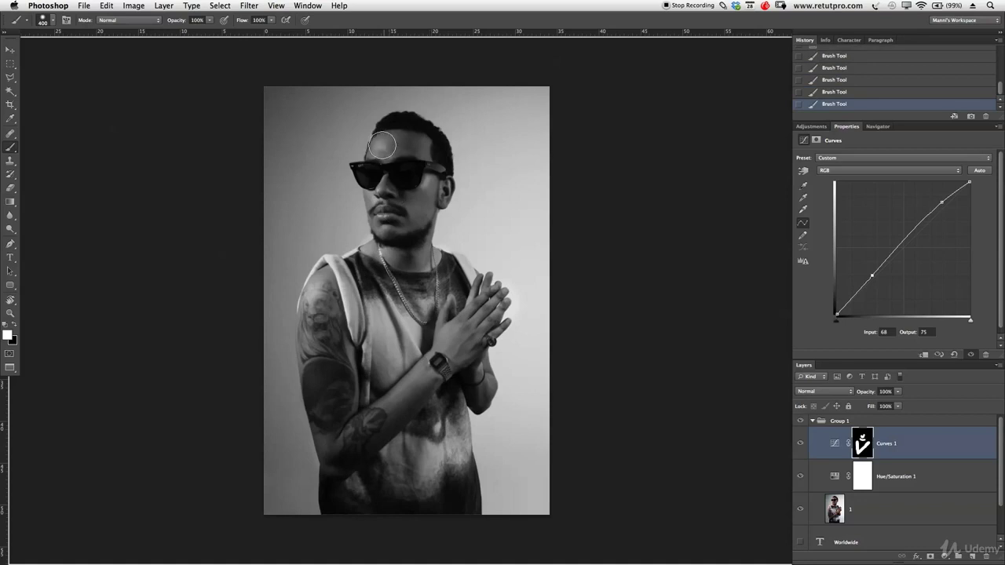
key(bracketleft)
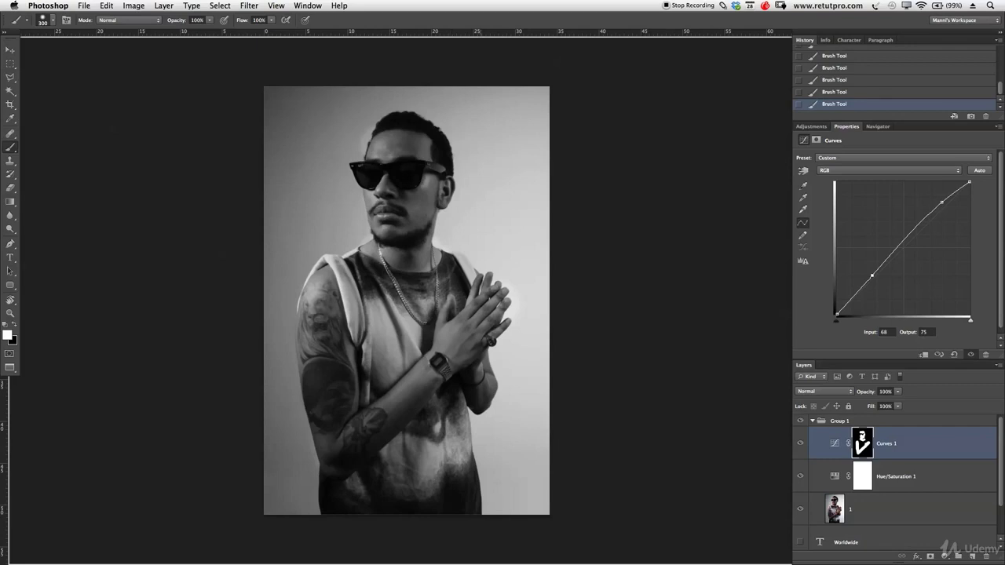
key(bracketright)
drag(479, 390, 493, 387)
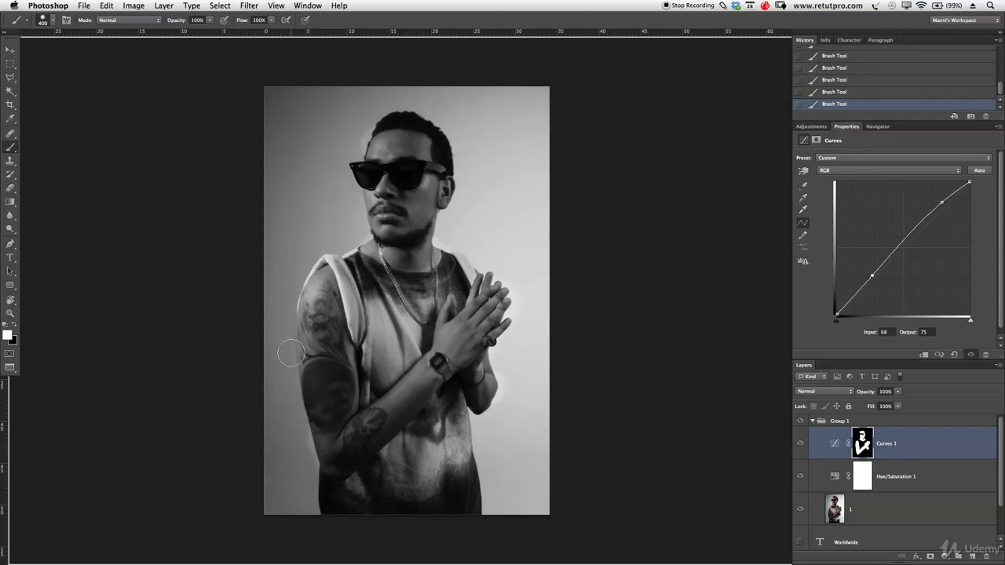
Compare the photo with the Curves 1 layer hidden and shown
key(x)
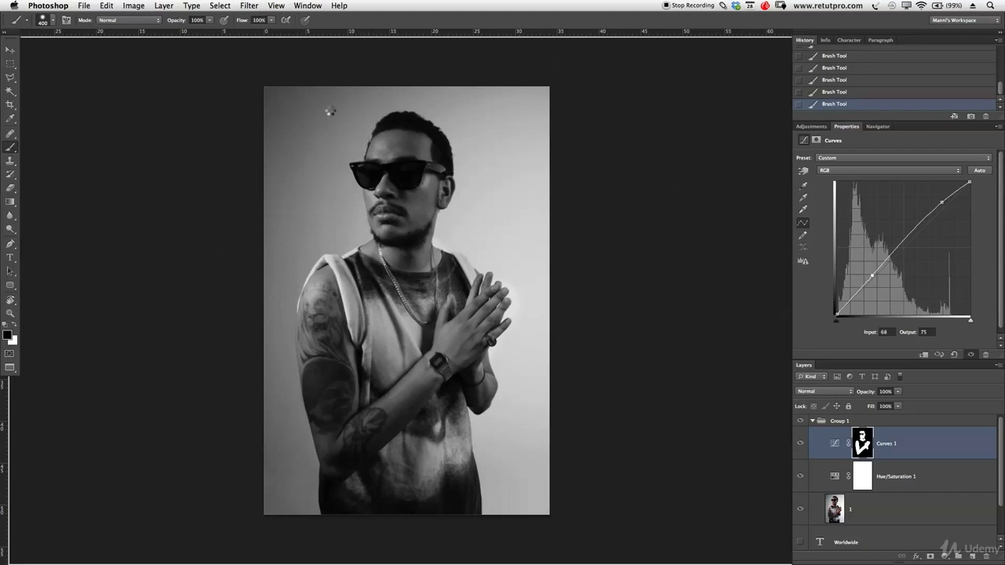
click(800, 445)
click(800, 444)
click(800, 448)
click(801, 447)
Duplicate the Curves 1 layer together with its mask and rename the copy as 2
key(super+j)
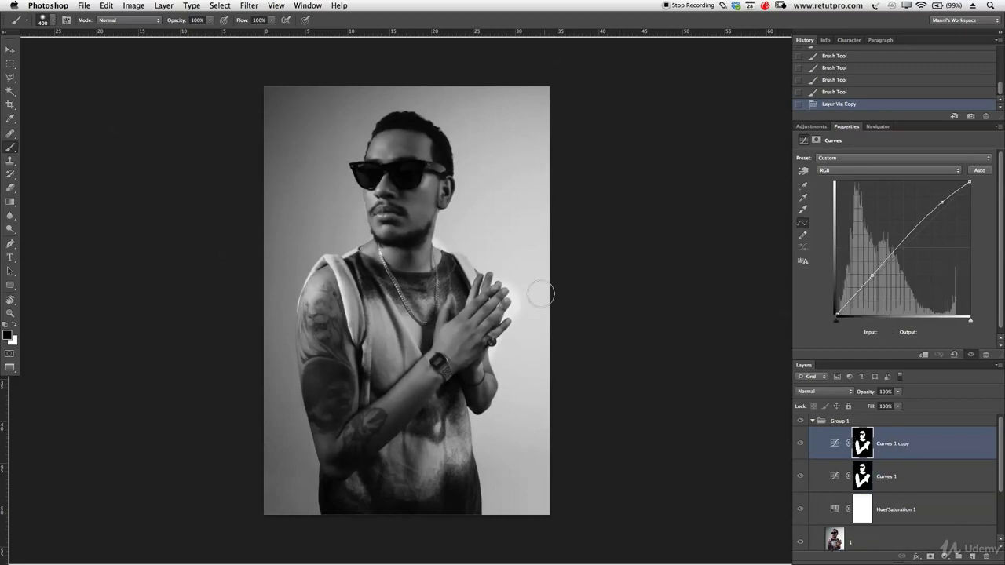
key(z)
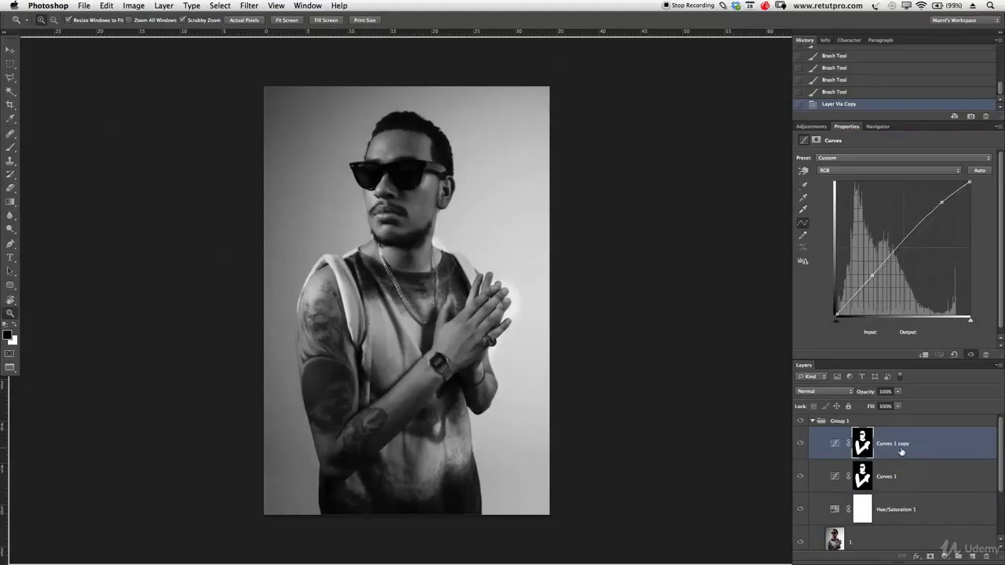
double_click(893, 443)
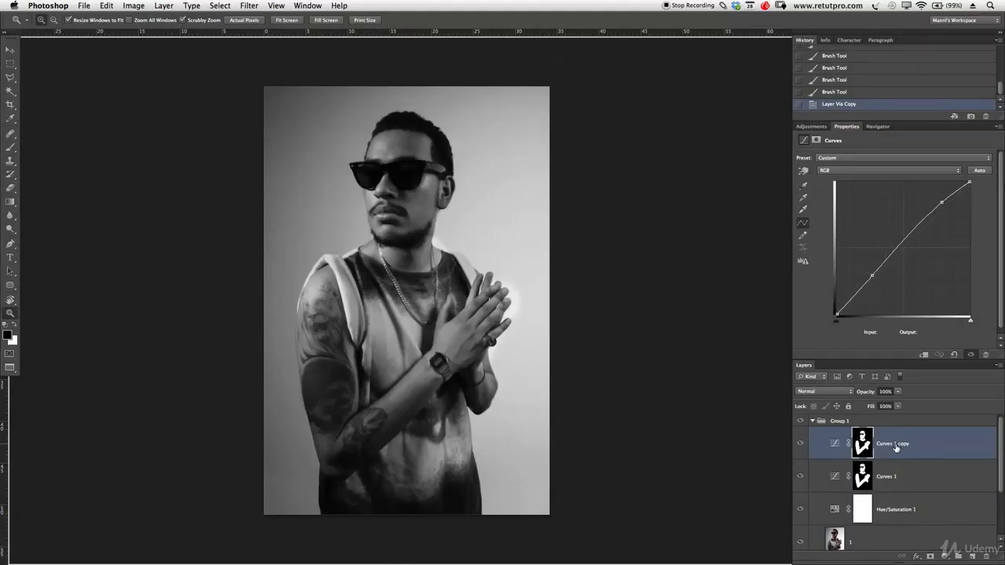
text(2)
key(Return)
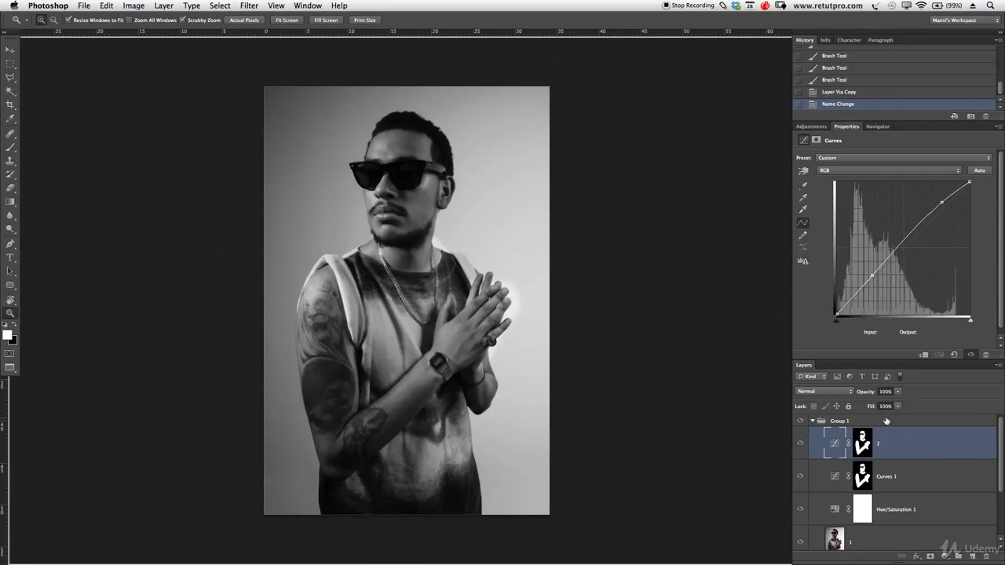
Lower the opacity of layer 2 to 50% and compare the photo with that layer hidden and shown
drag(873, 393, 866, 393)
drag(852, 395, 843, 398)
click(800, 446)
click(800, 446)
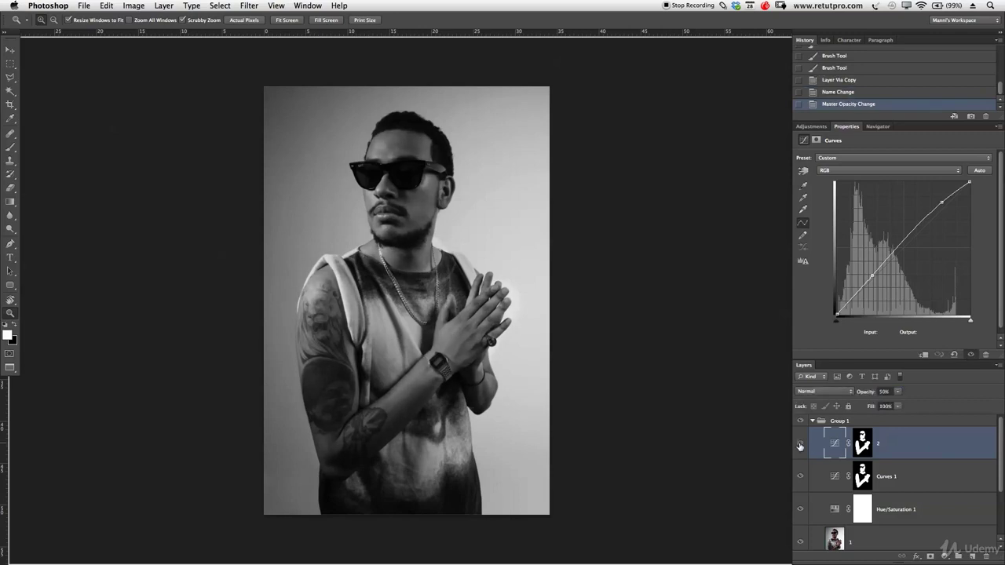
click(801, 446)
click(801, 446)
click(801, 446)
click(802, 445)
click(802, 445)
click(801, 446)
click(802, 446)
click(802, 446)
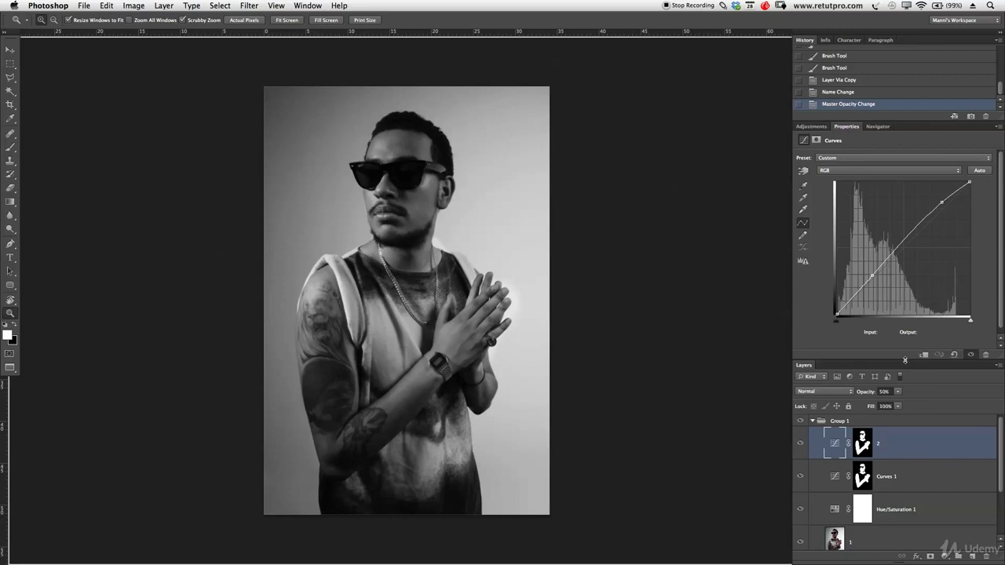
Stamp all visible layers into a new layer at the head of Group 1 and name it Main
drag(905, 360, 904, 252)
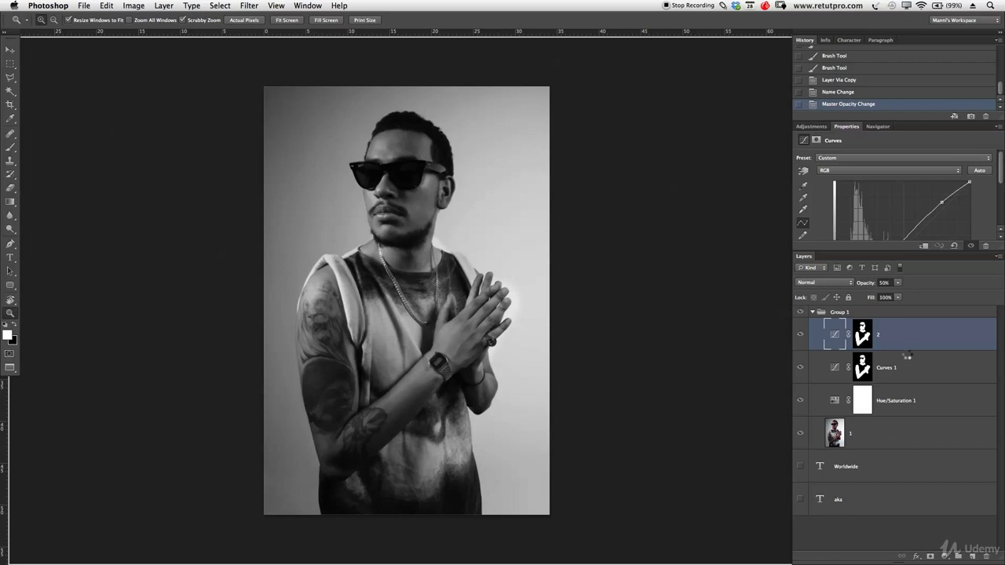
key(super+alt+shift+e)
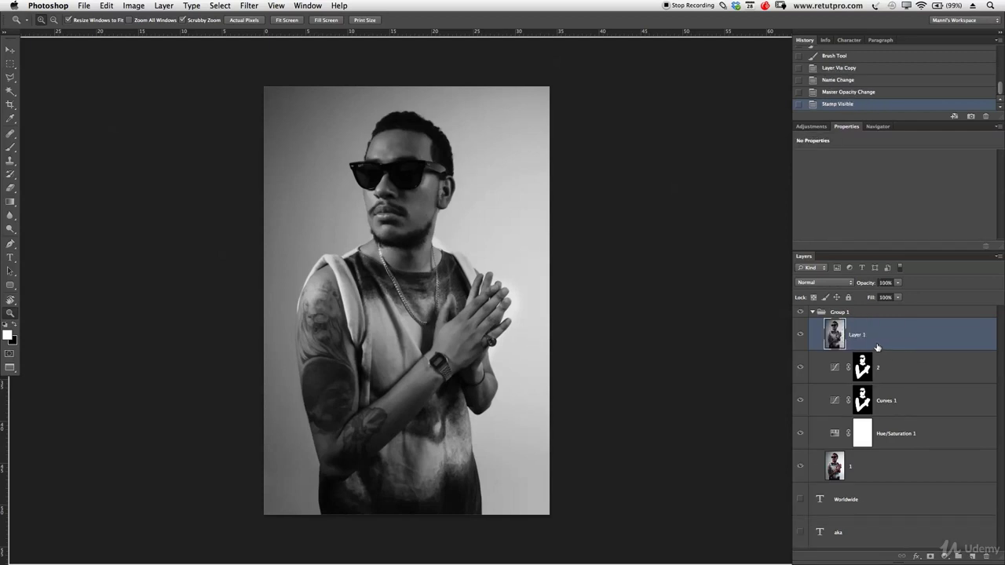
double_click(860, 344)
key(BackSpace)
key(Return)
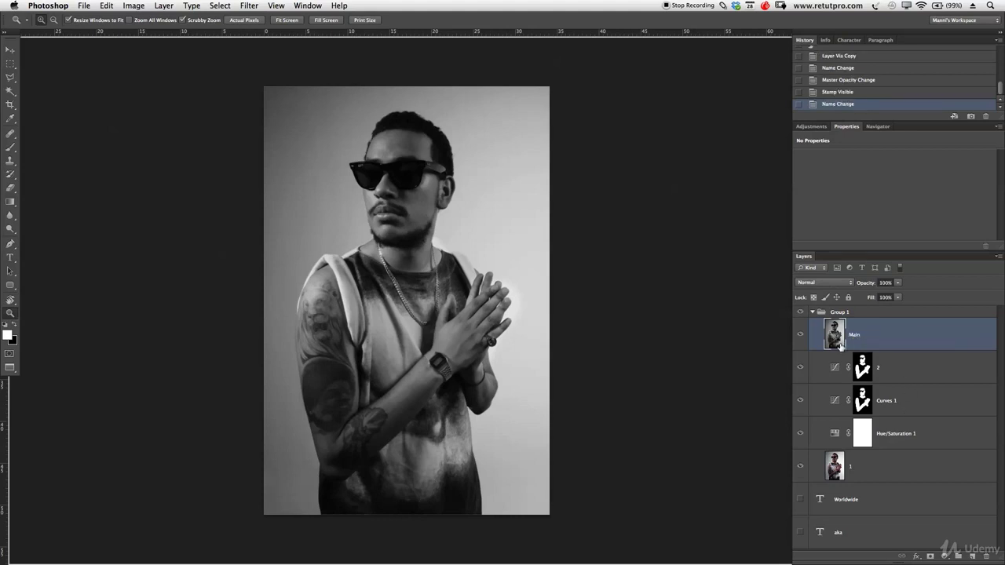
Open Color Efex Pro 4 on the Main layer, enlarge its window and choose the Ink filter
click(280, 4)
mouse_move(248, 5)
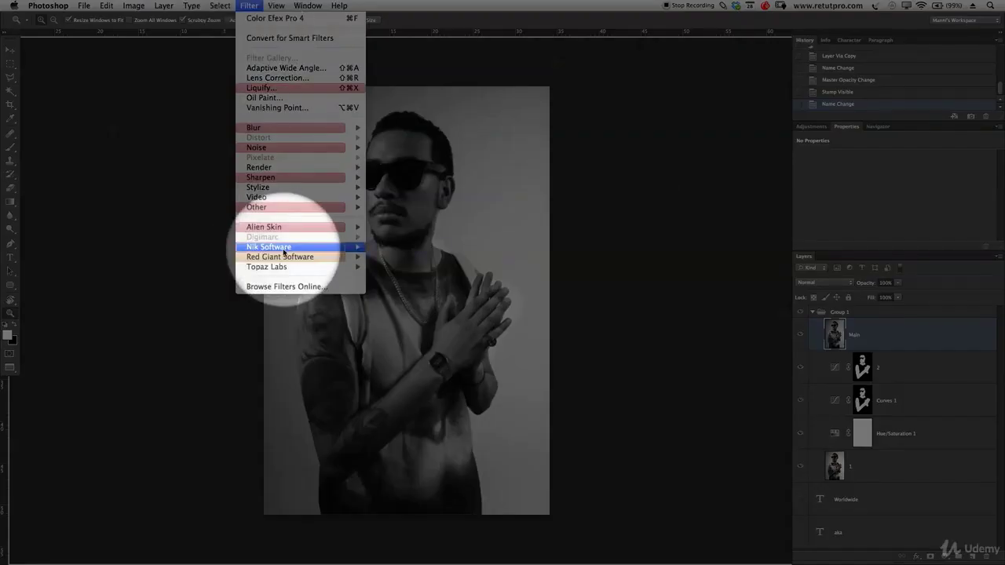
mouse_move(298, 247)
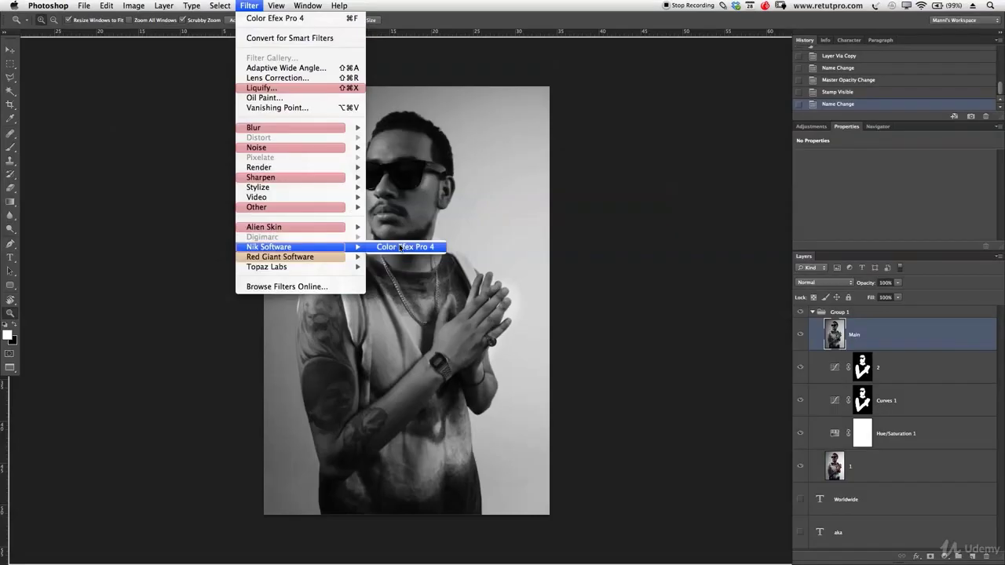
click(400, 247)
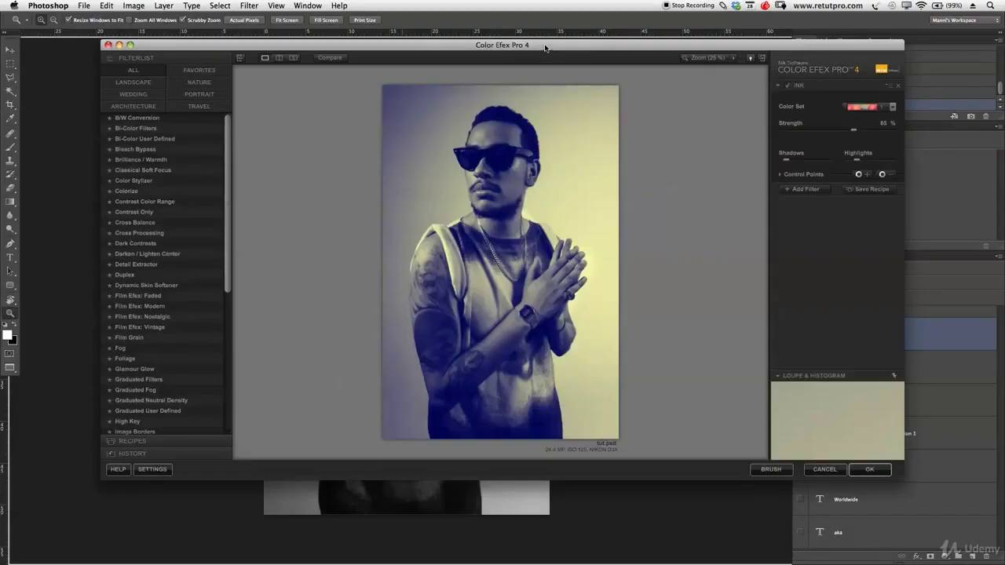
drag(548, 48, 499, 48)
drag(855, 483, 896, 511)
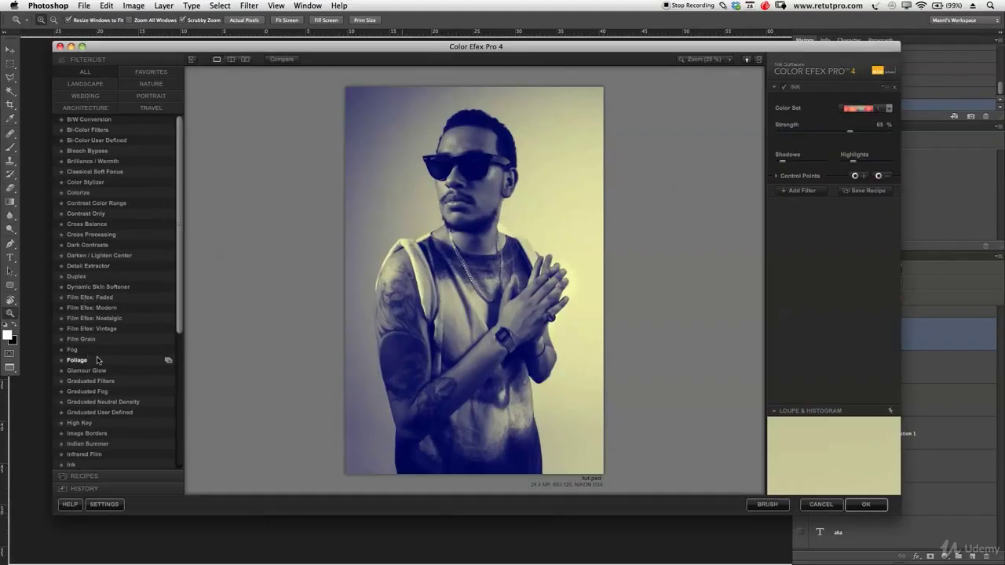
drag(180, 258, 174, 343)
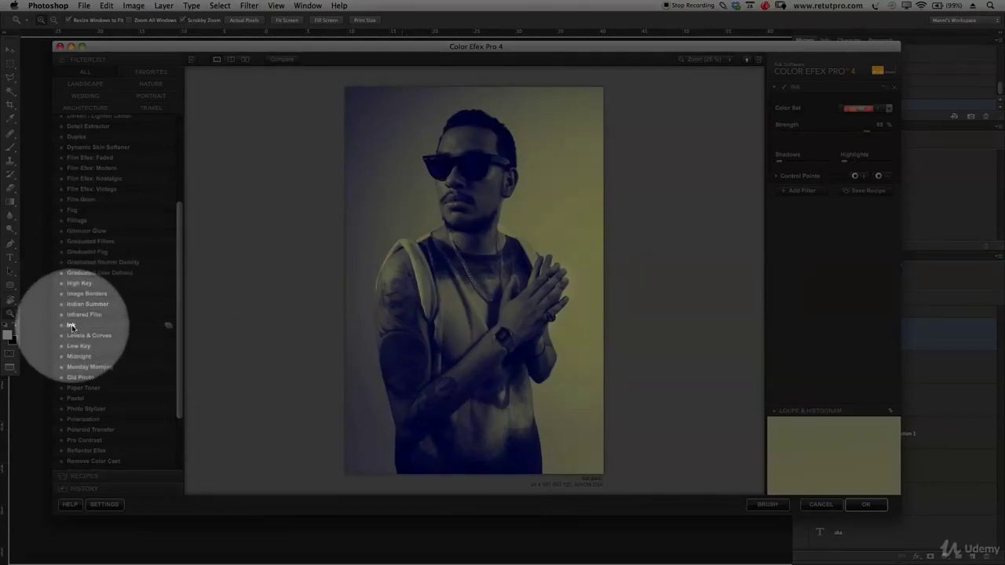
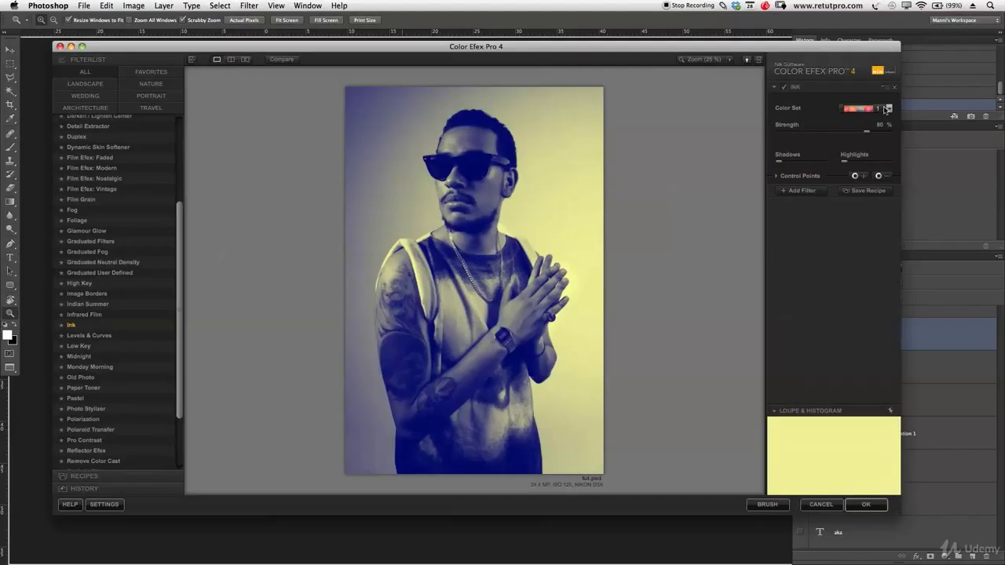
Set the Ink filter to color set 5 and reduce its strength to about 49%
click(887, 109)
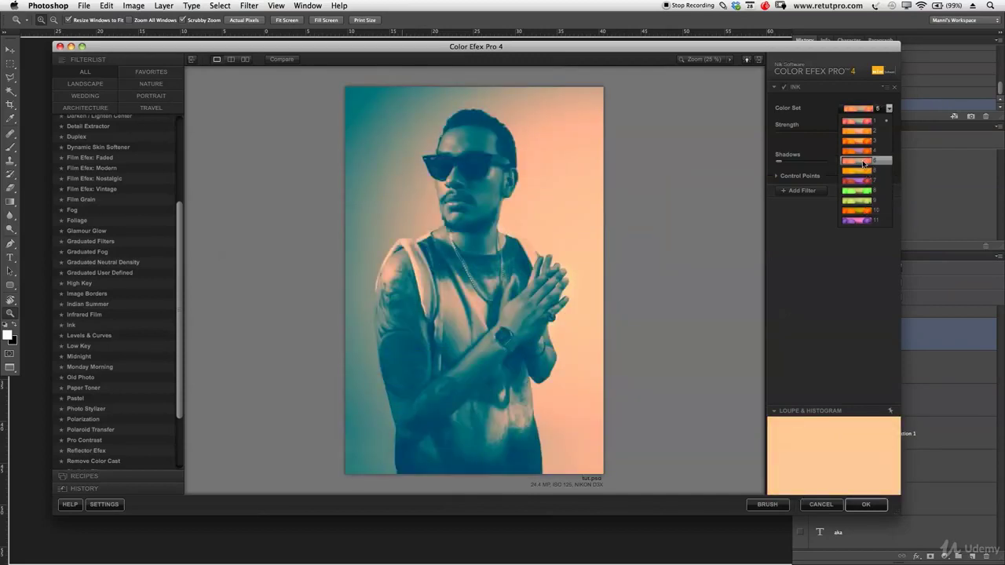
click(864, 163)
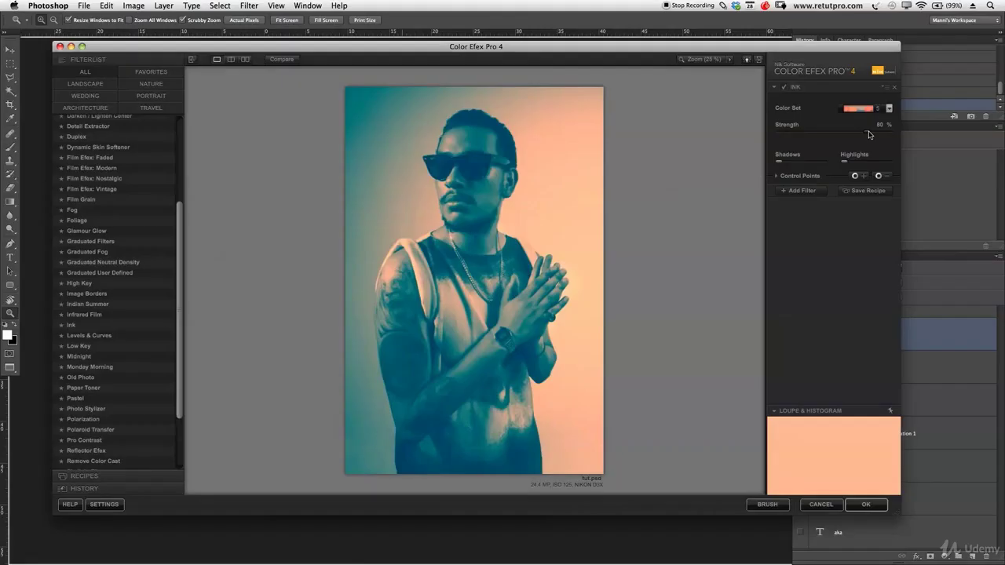
drag(869, 134, 831, 132)
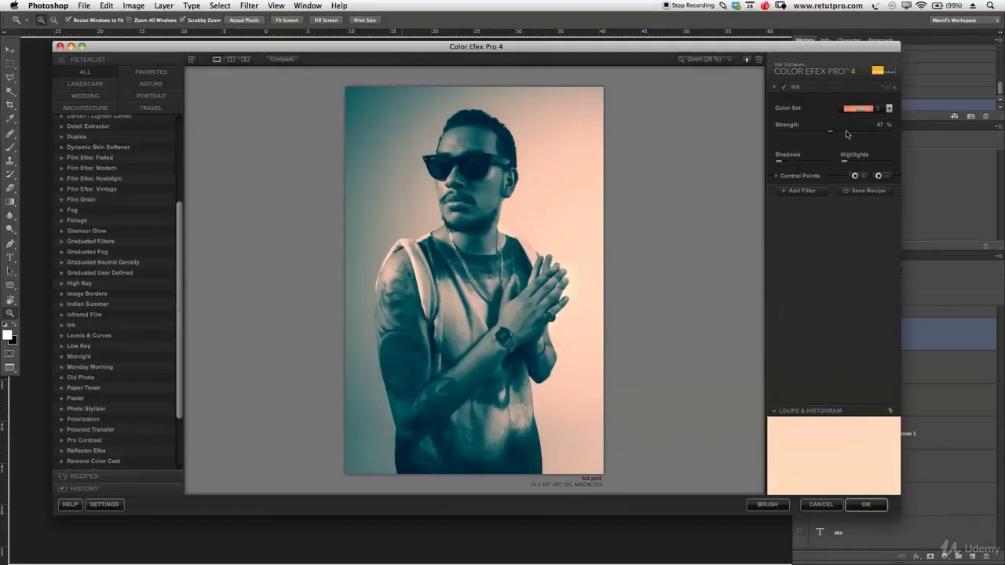
drag(834, 136, 833, 135)
Raise the Ink filter's highlights slightly, leave its shadows at the minimum and apply the filter
mouse_move(846, 165)
mouse_down()
mouse_move(889, 169)
mouse_move(862, 170)
mouse_up()
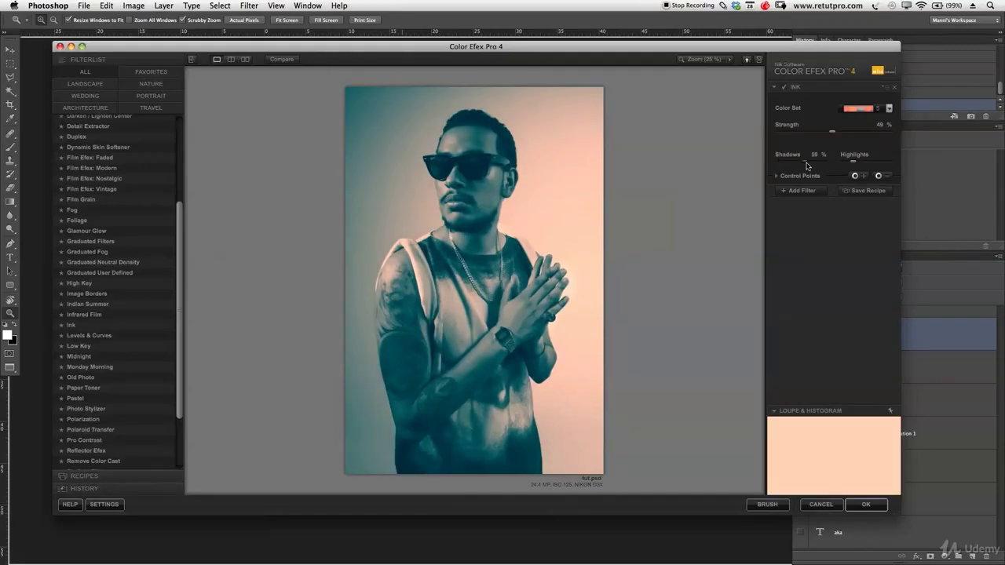
click(781, 166)
mouse_move(794, 169)
mouse_down()
mouse_move(822, 166)
mouse_move(766, 164)
mouse_up()
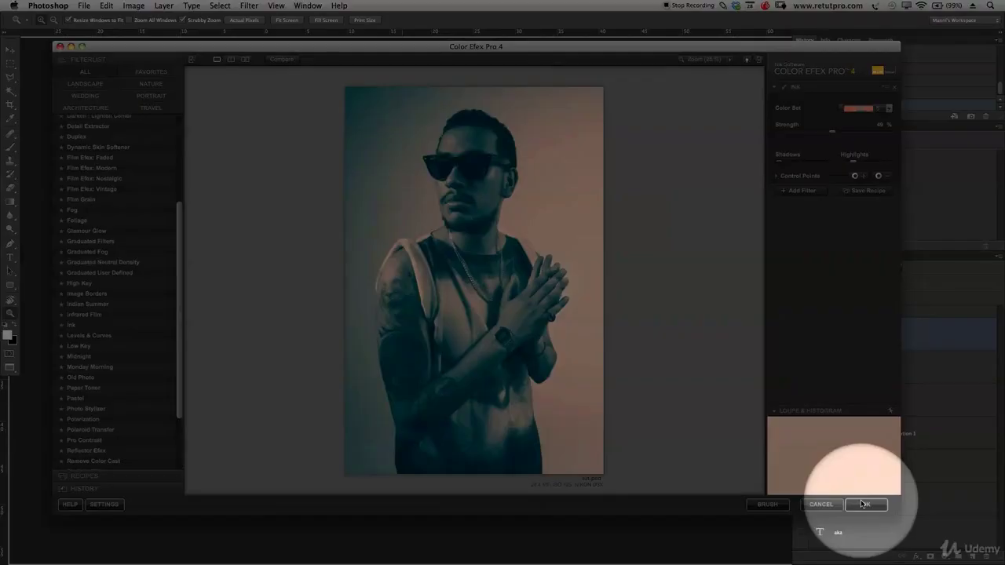
click(863, 504)
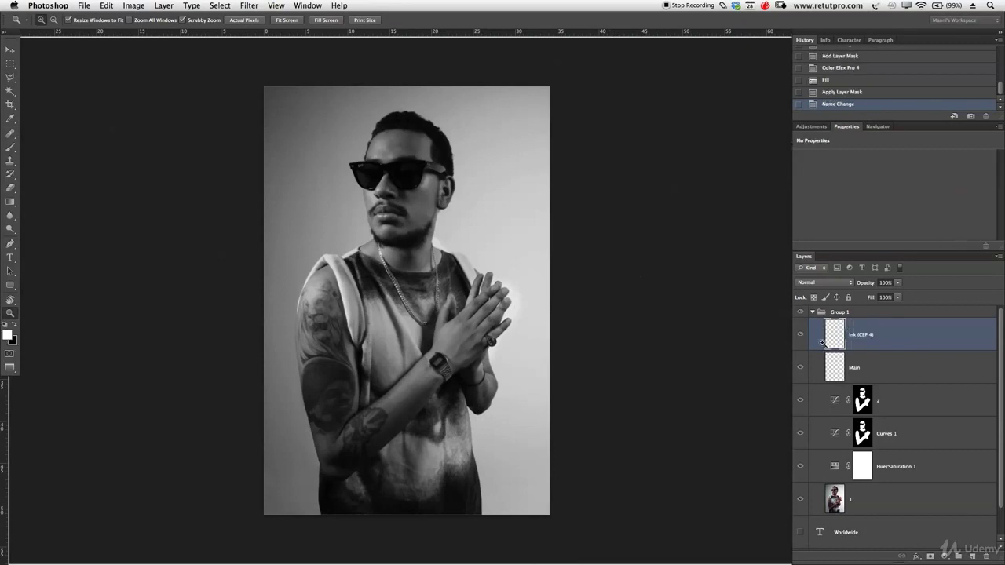
Delete the Main layer, and duplicate the Ink (CEP 4) layer under the name Flare
click(856, 367)
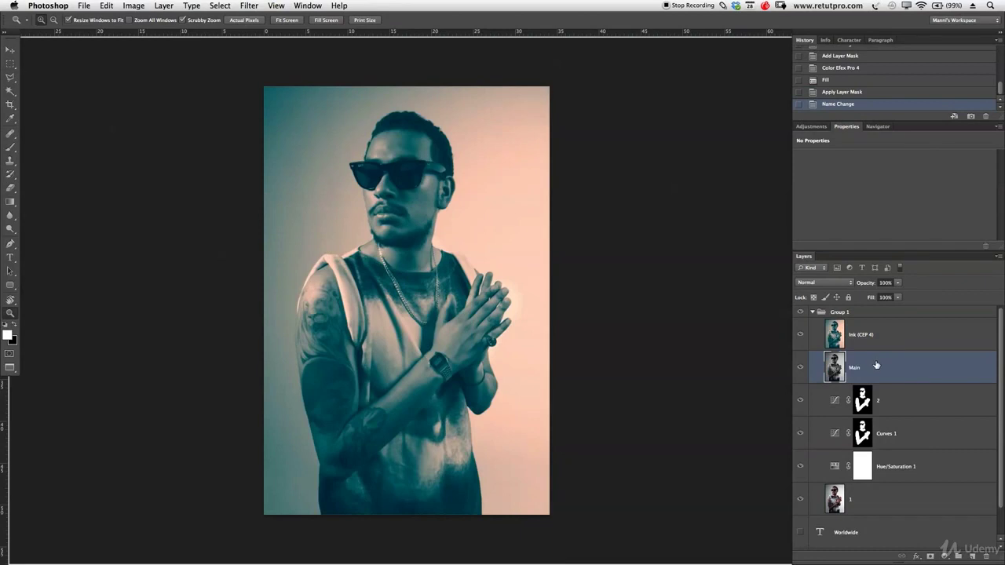
key(Delete)
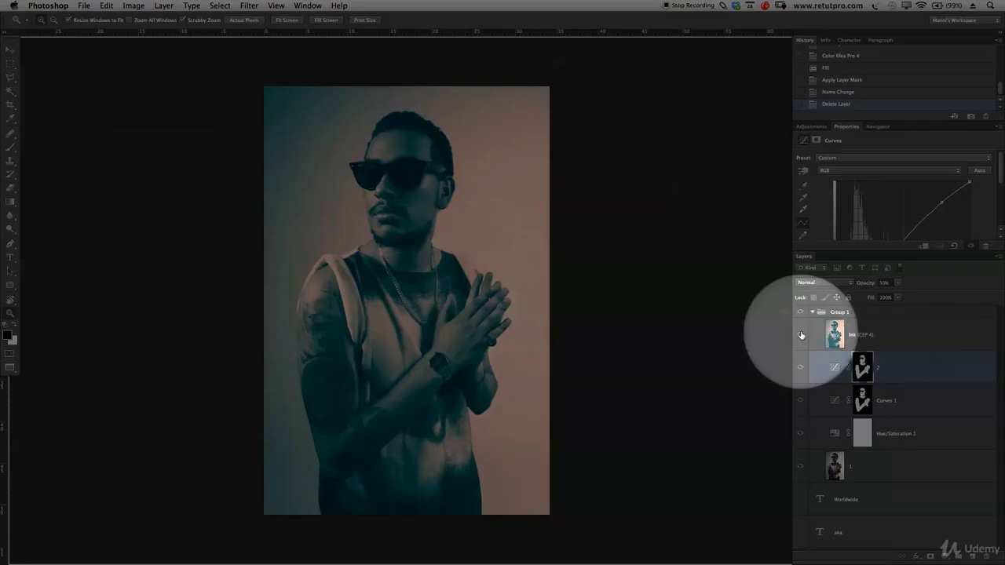
click(864, 336)
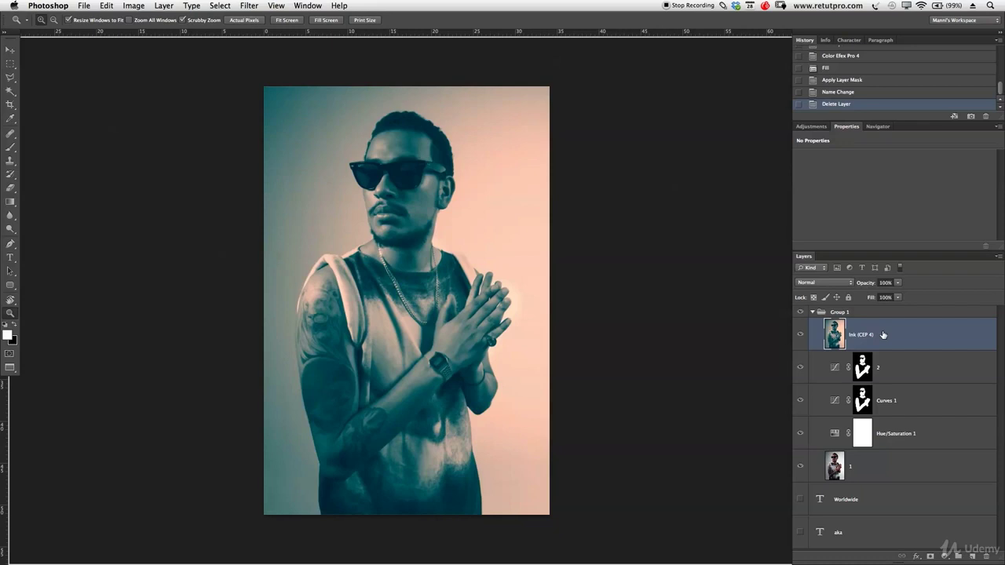
key(ctrl+j)
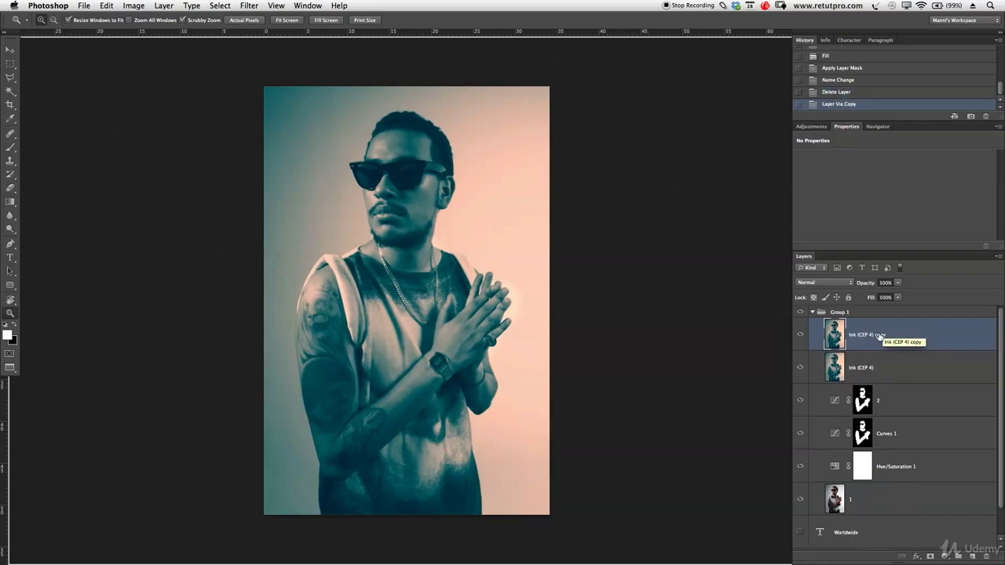
double_click(877, 335)
text(I)
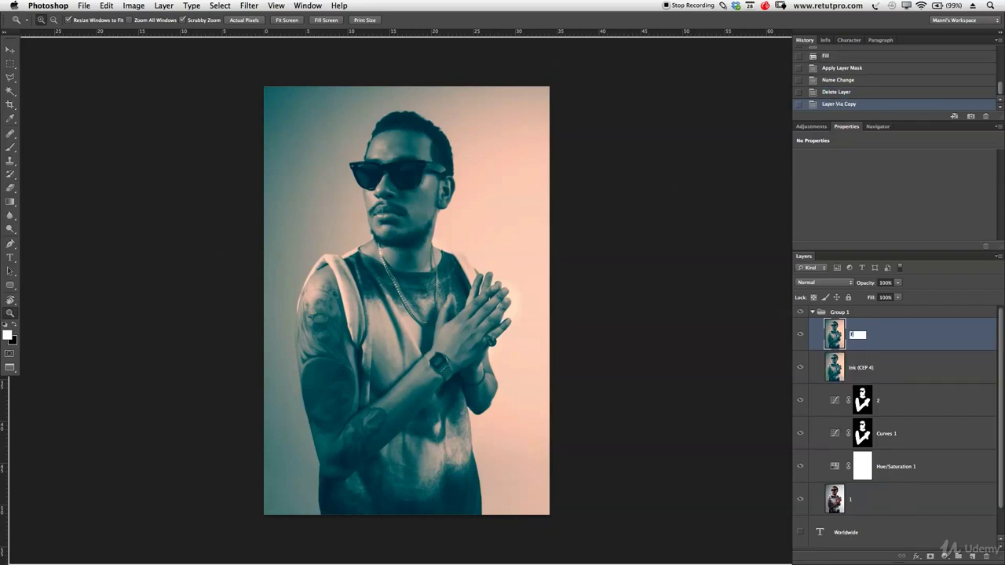
key(Return)
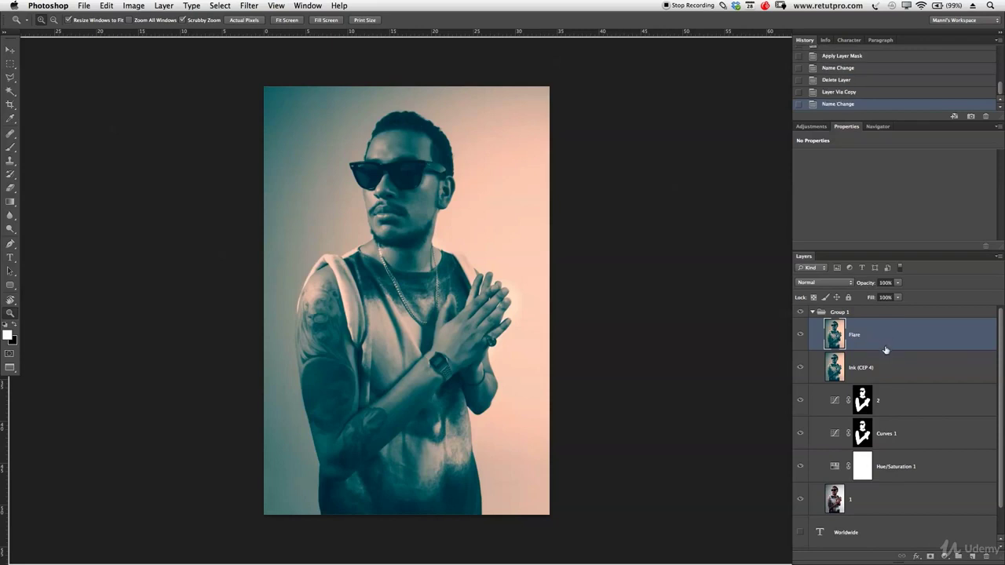
Open Knoll Light Factory on the Flare layer and select the Sunset preset
click(247, 5)
mouse_move(274, 263)
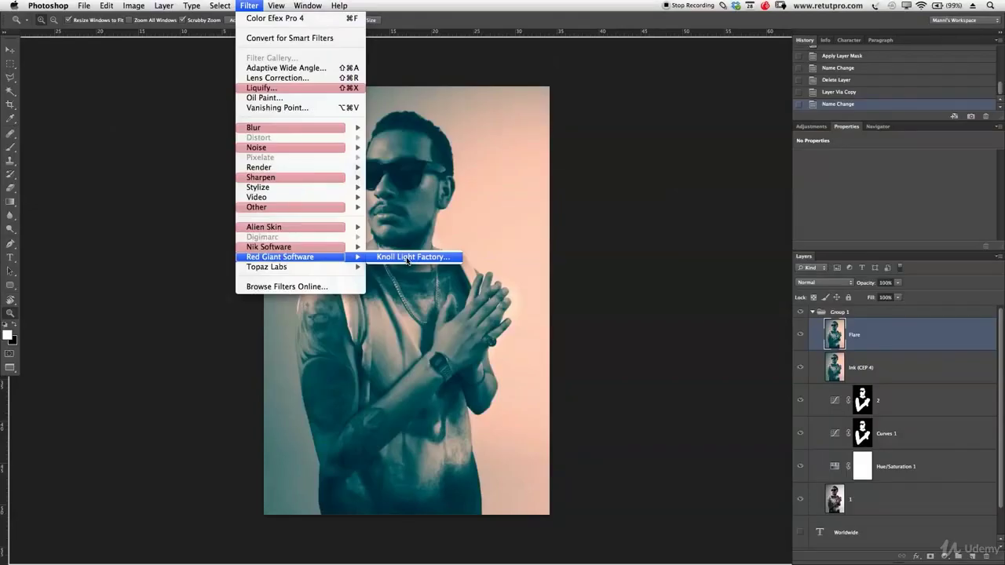
click(408, 257)
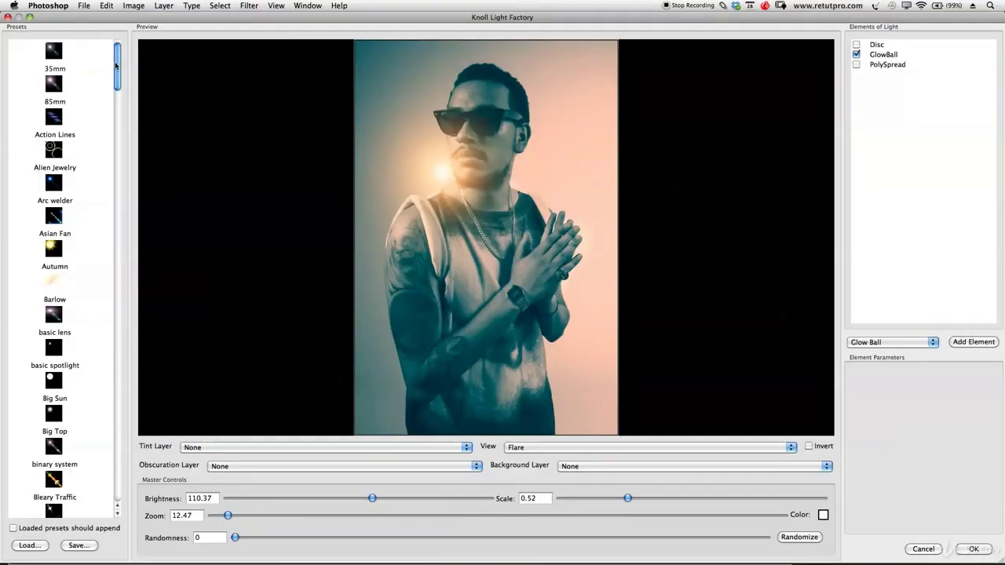
drag(115, 65, 104, 469)
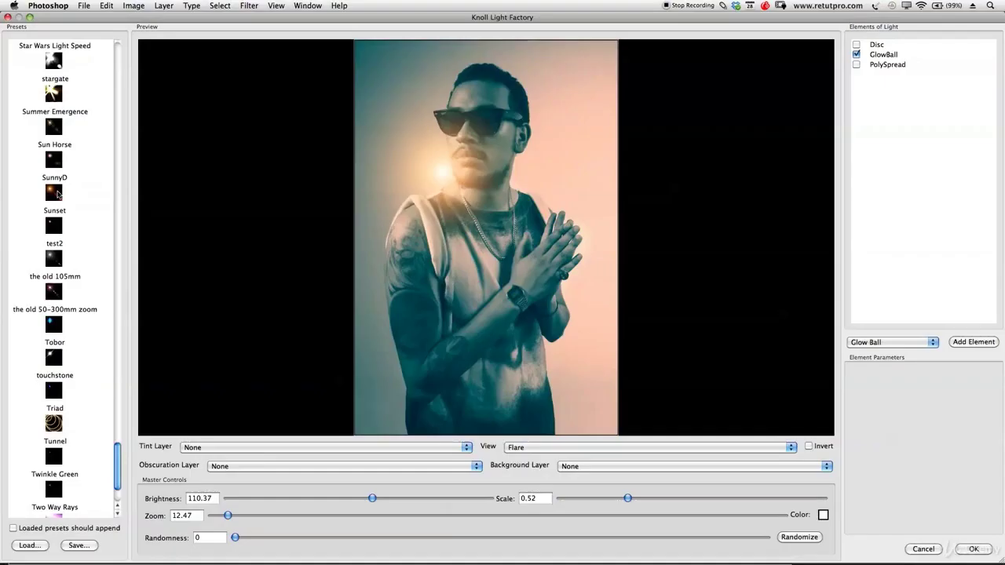
click(58, 189)
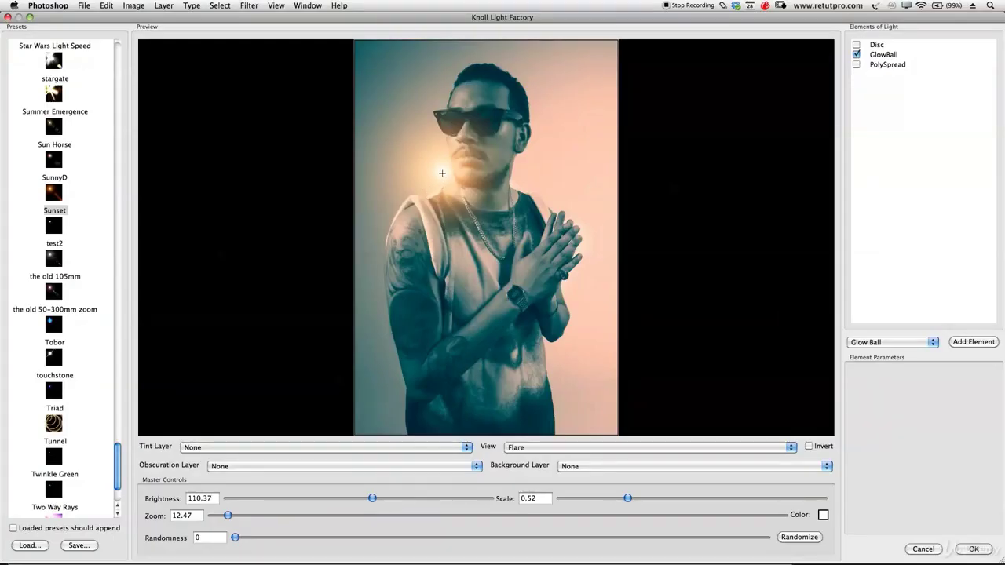
Try the flare over the man's chest with the Disc and PolySpread elements switched on
drag(442, 173, 515, 256)
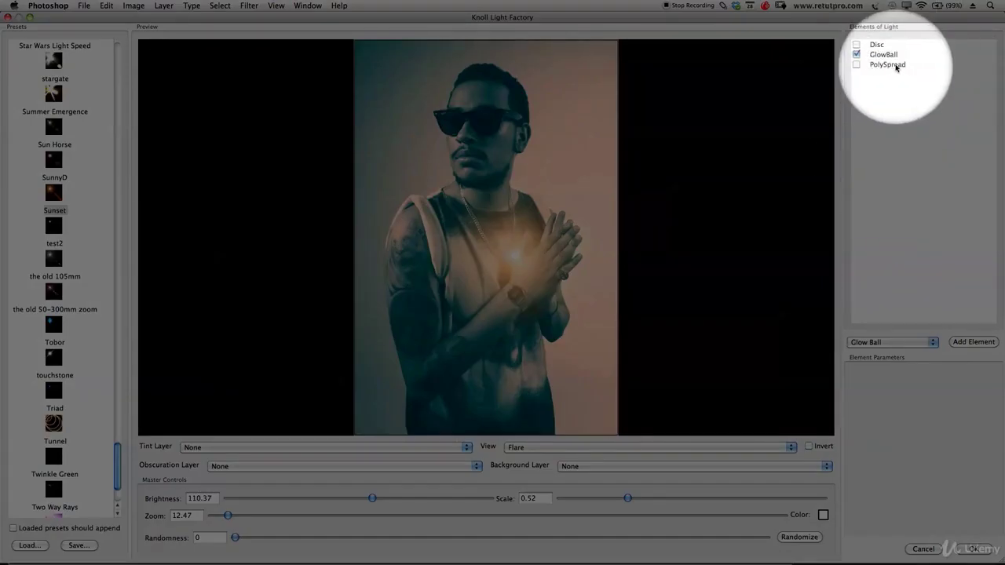
click(856, 45)
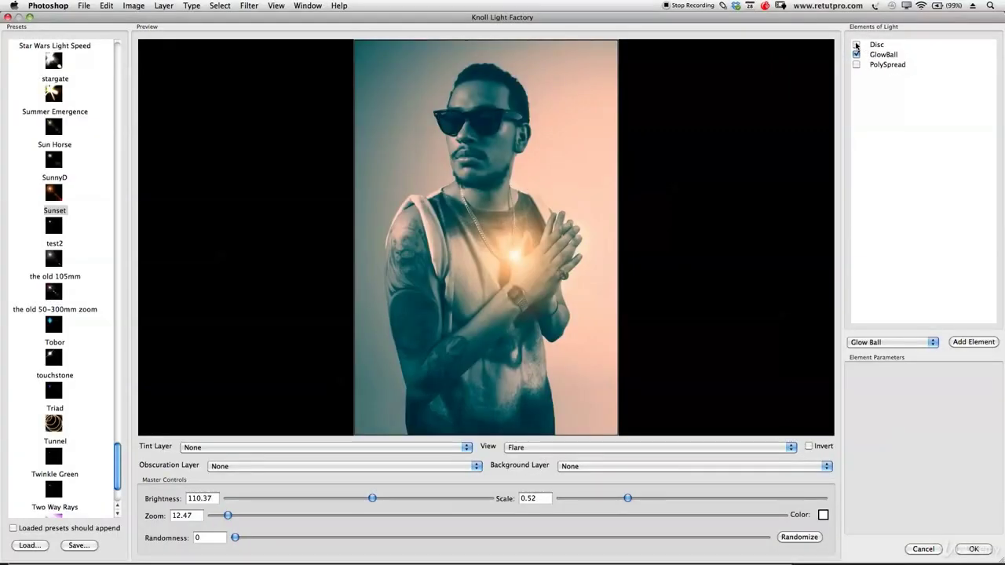
click(858, 67)
click(856, 66)
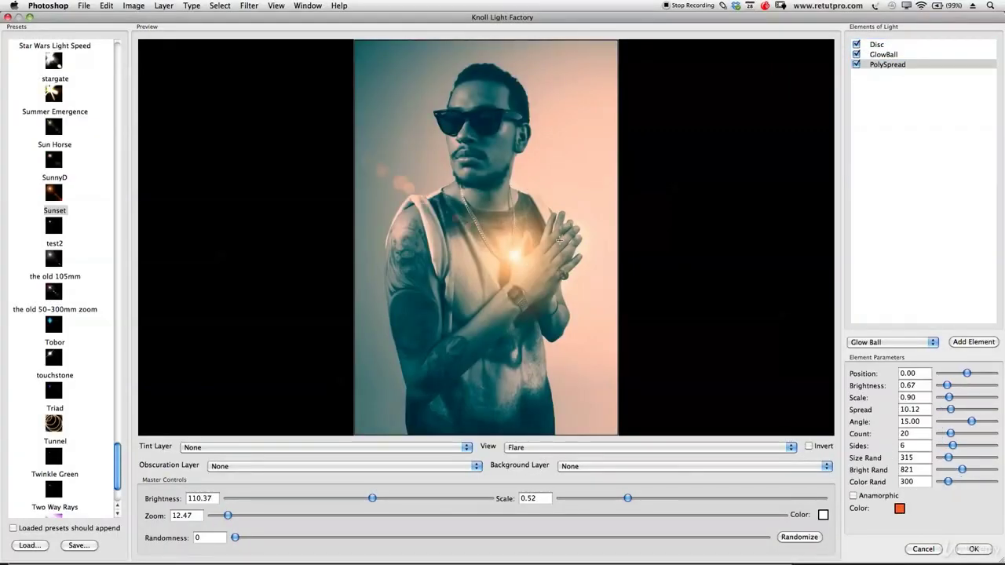
drag(527, 251, 514, 225)
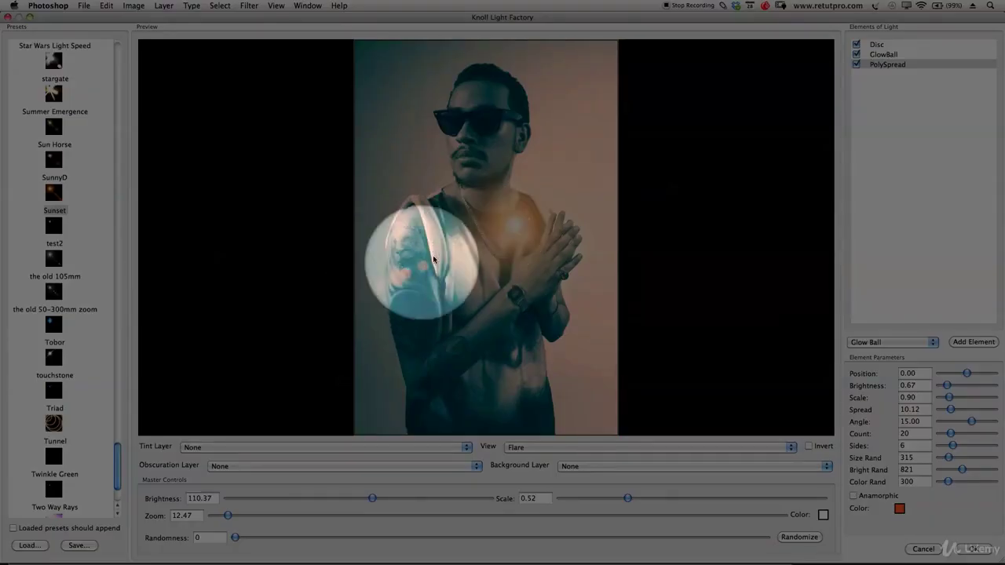
Switch off the PolySpread and Disc elements and select the GlowBall element
click(856, 66)
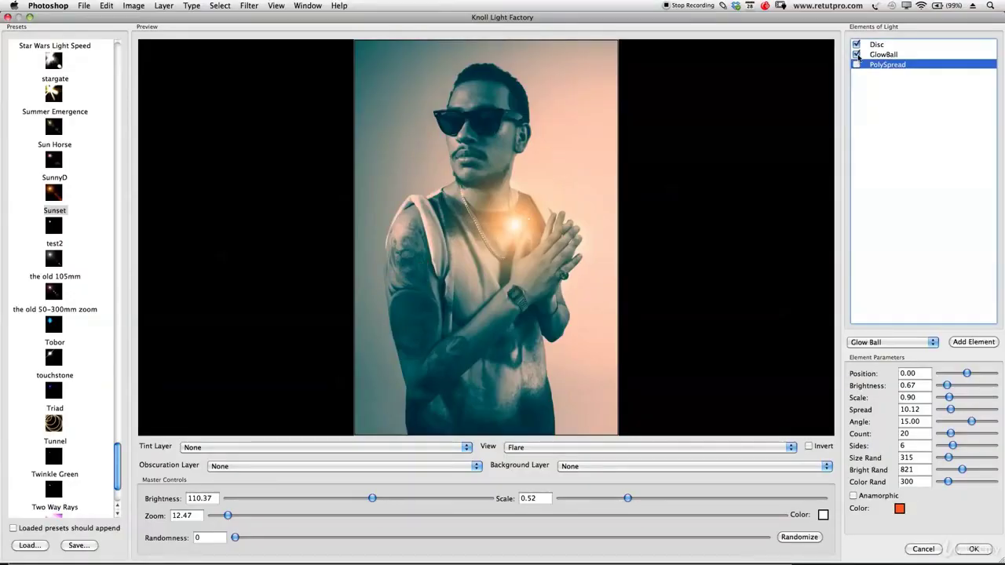
click(857, 45)
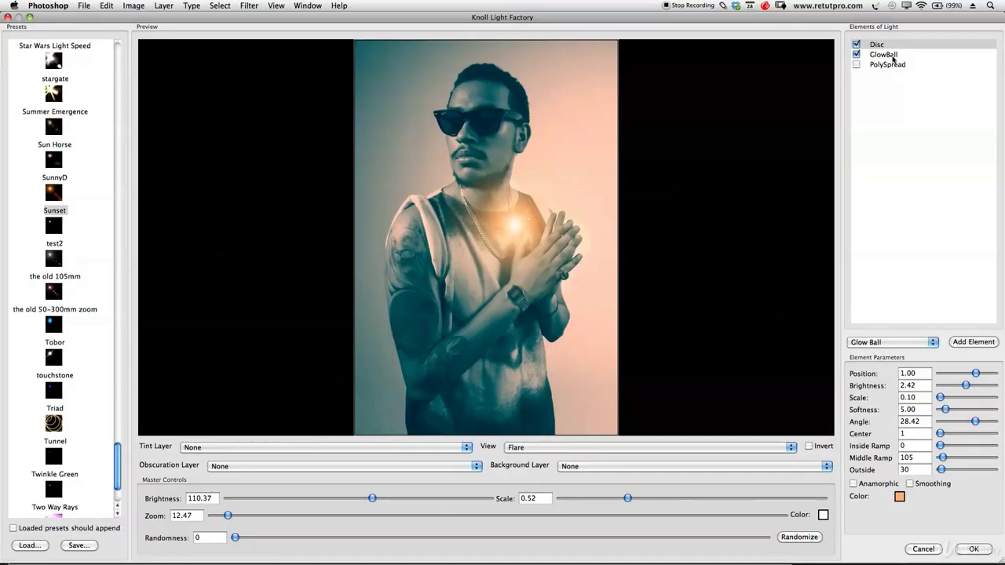
click(857, 45)
click(856, 45)
click(872, 55)
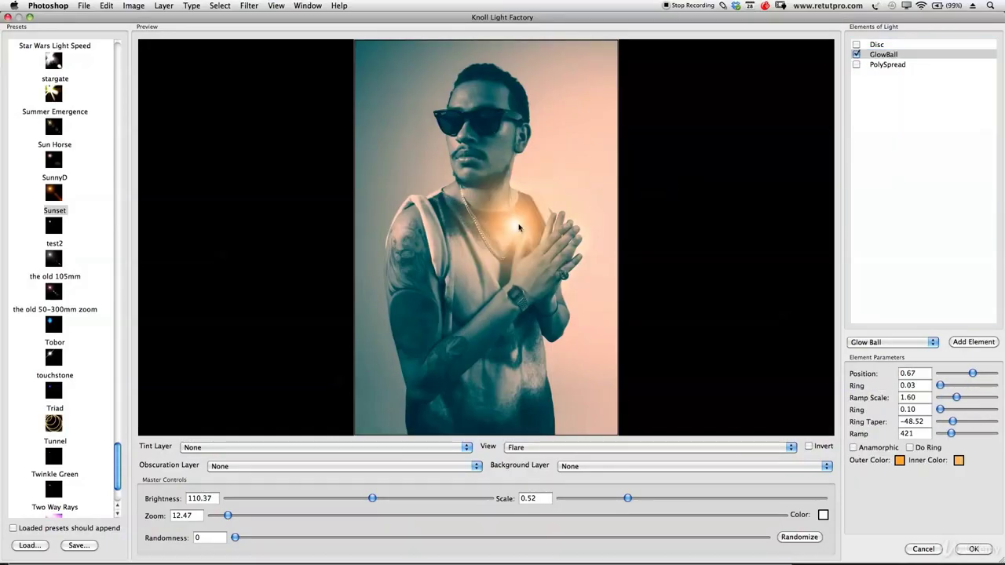
Try the flare on the chest and beside the hands with its brightness at 128.60 and scale at 0.60
drag(519, 226, 490, 262)
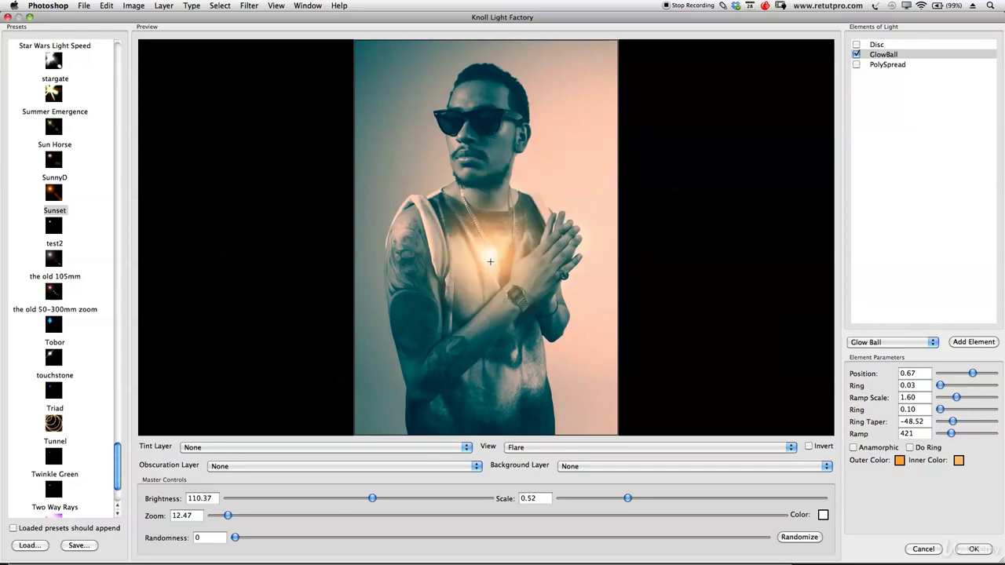
drag(373, 499, 396, 498)
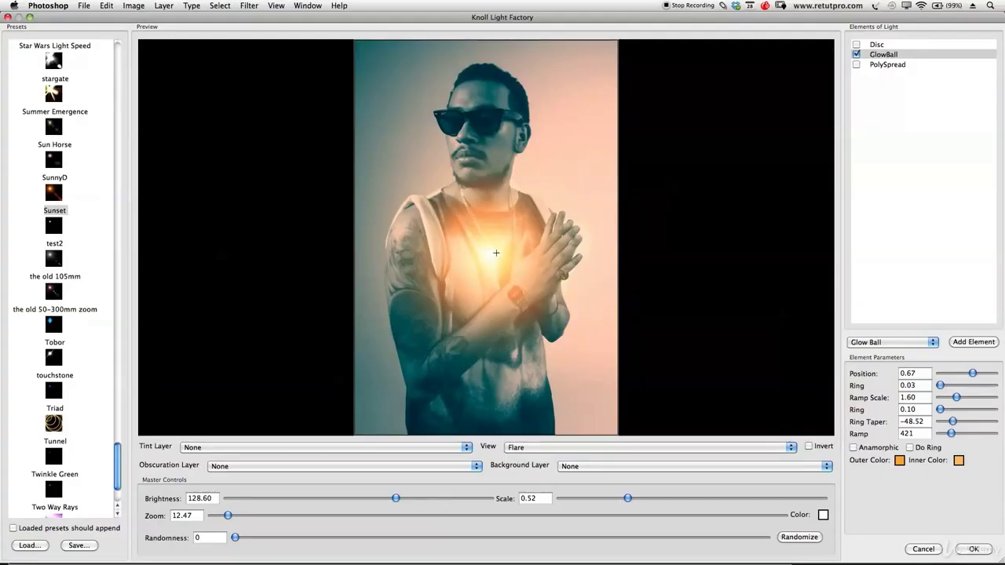
drag(496, 253, 489, 255)
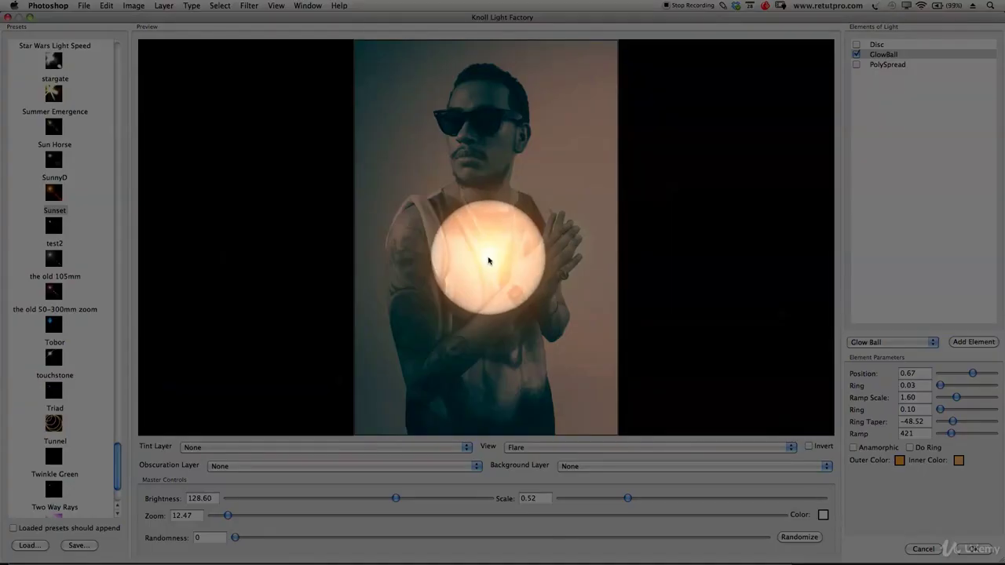
mouse_move(627, 498)
mouse_down()
mouse_move(655, 498)
mouse_move(638, 498)
mouse_up()
drag(500, 260, 577, 302)
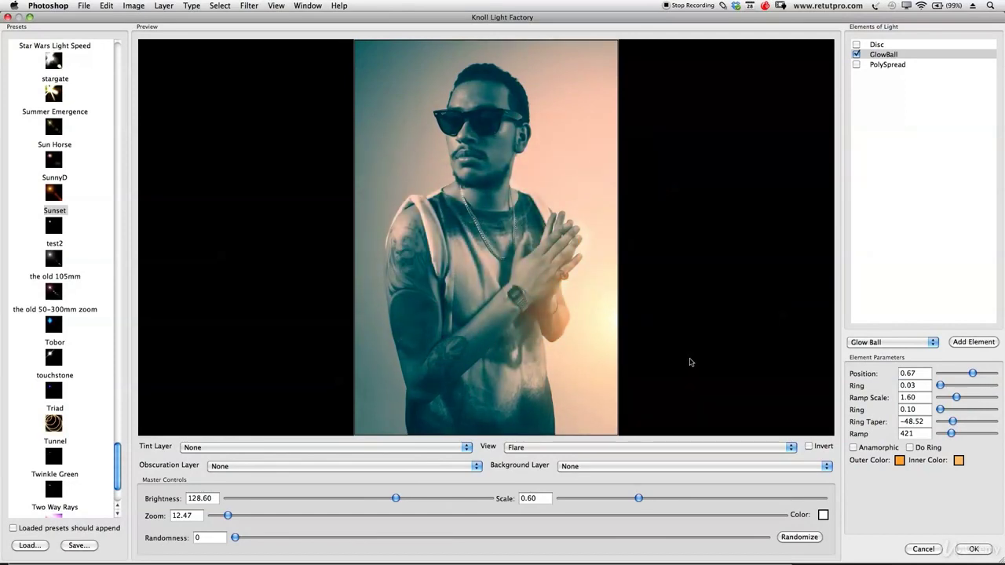
Set the flare's brightness to 158.20 and scale to 0.54, and place it at the photo's edge beside the clasped hands
drag(397, 498, 432, 499)
mouse_move(637, 504)
mouse_down()
mouse_move(653, 503)
mouse_move(636, 505)
mouse_up()
drag(635, 499, 633, 499)
drag(572, 318, 715, 346)
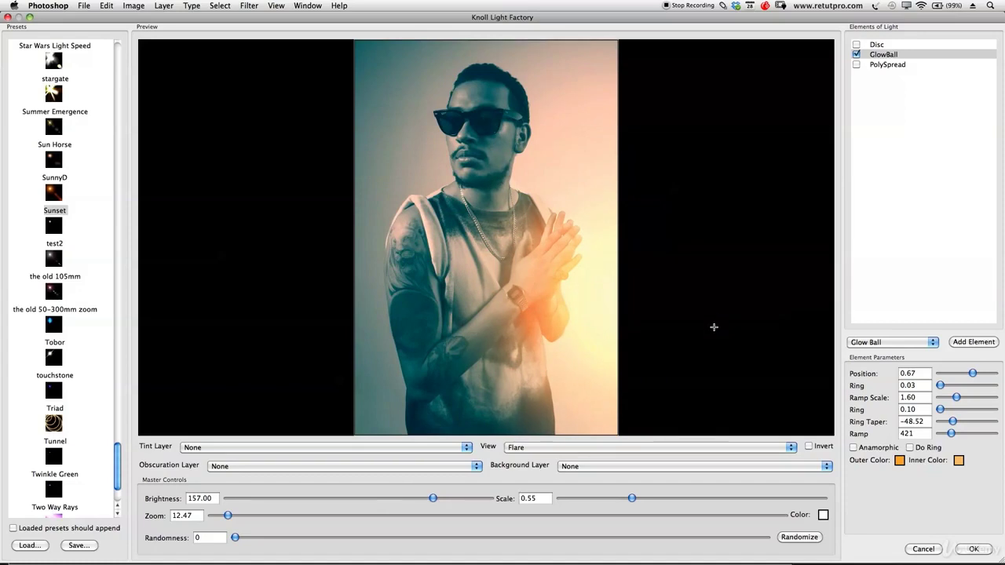
drag(620, 278, 710, 310)
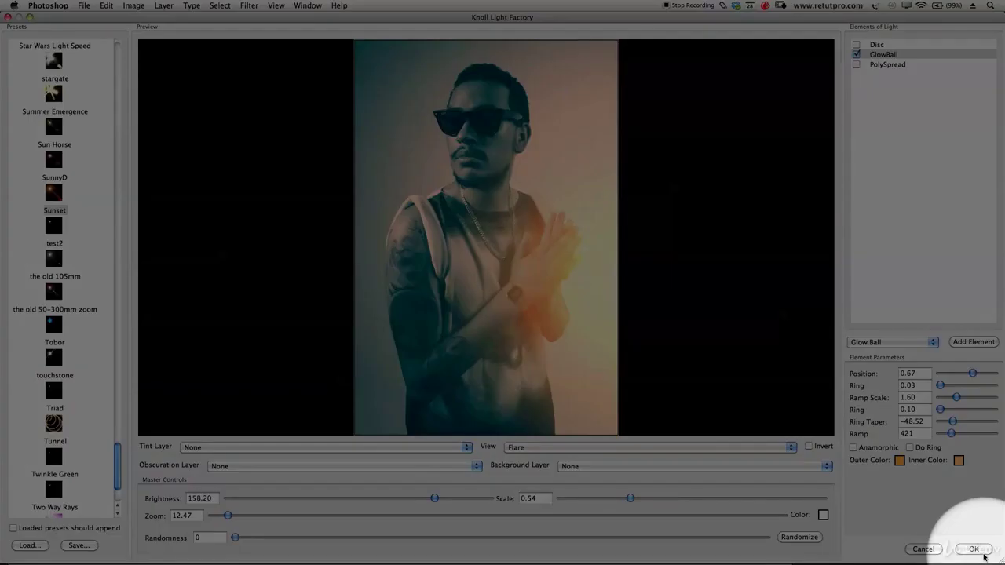
Apply the Knoll Light Factory flare and compare the photo with the Flare layer hidden and shown
click(972, 548)
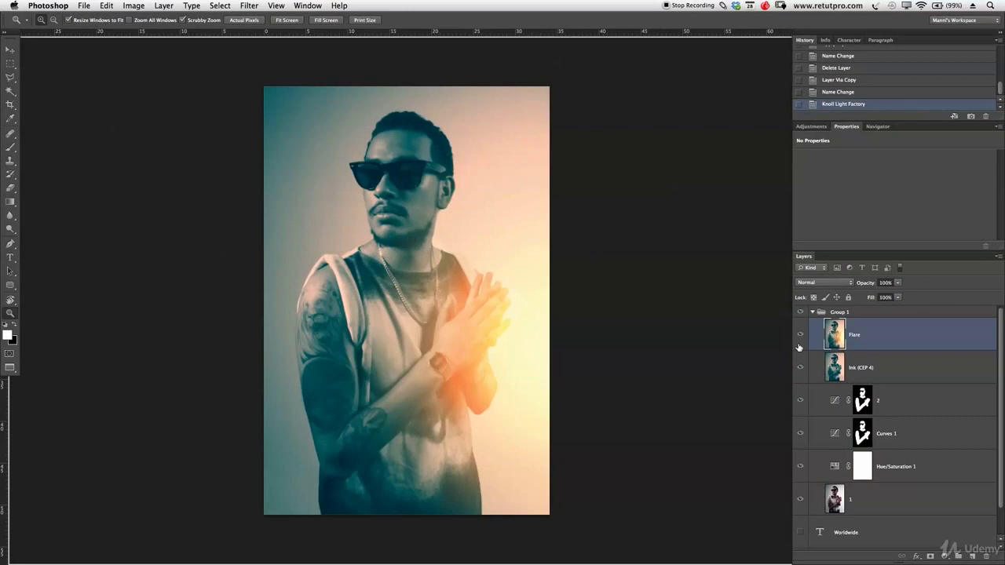
click(800, 334)
click(800, 335)
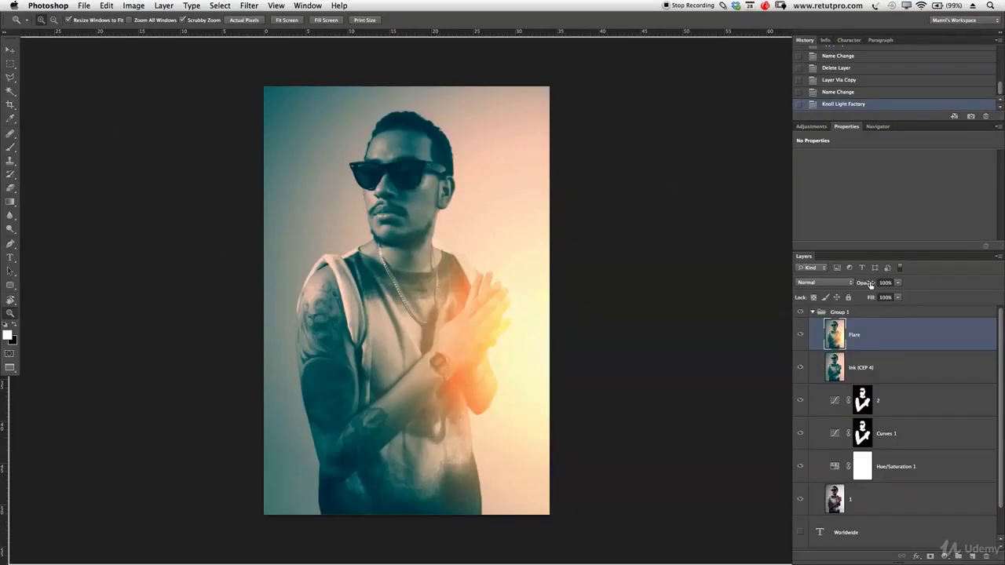
Lower the Flare layer's opacity to 94% and compare the photo with and without it
drag(870, 284, 857, 285)
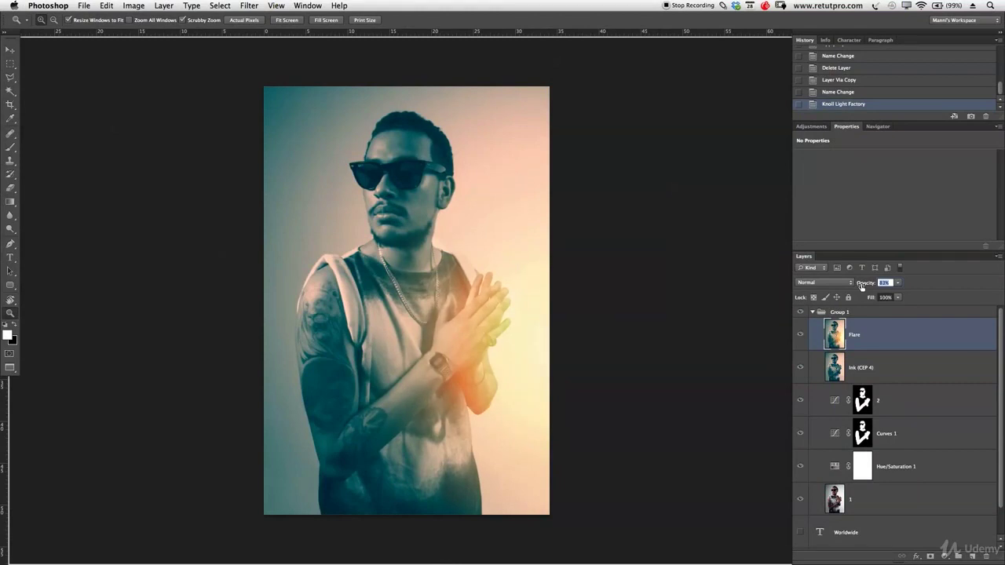
drag(865, 288, 867, 288)
click(803, 334)
click(803, 335)
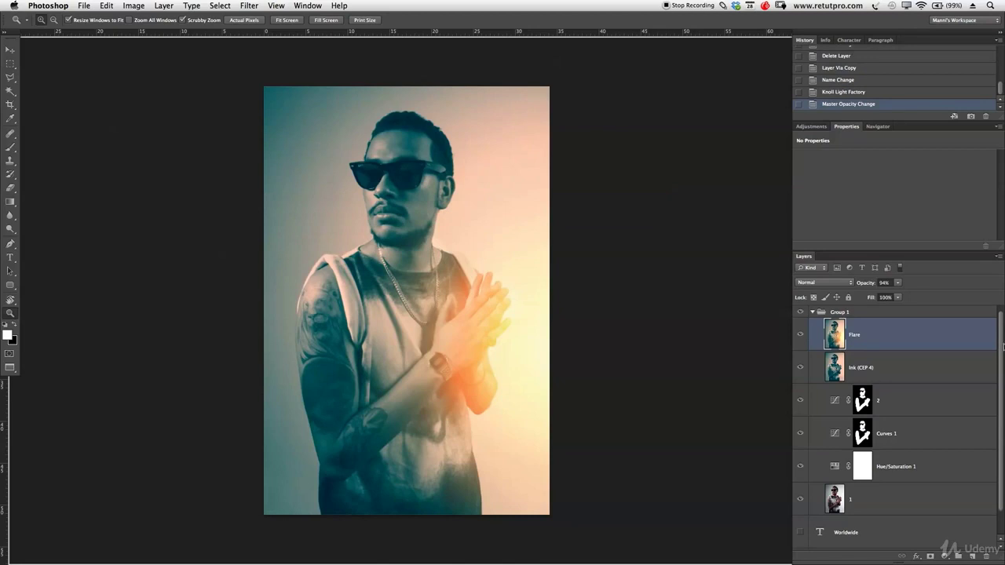
Show the Worldwide and aka text layers and move both above Group 1 in the layer order
drag(1003, 348, 1002, 397)
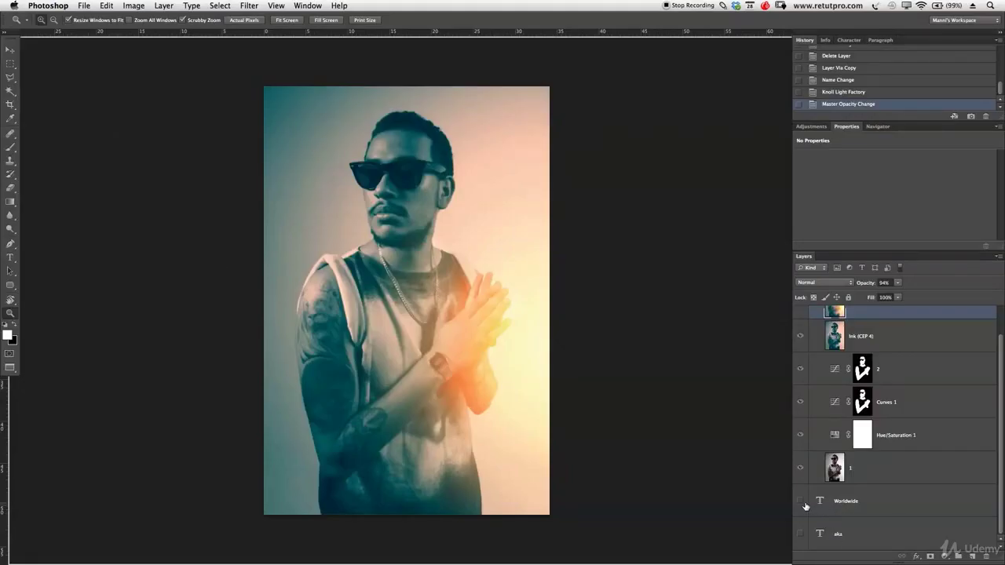
click(803, 503)
click(835, 512)
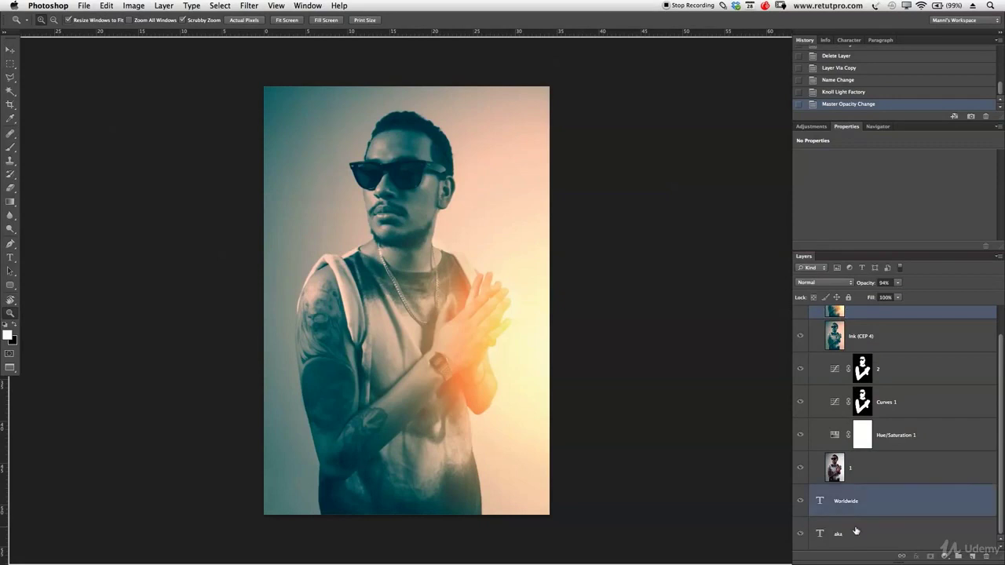
shift+click(856, 531)
super+click(884, 315)
drag(935, 495, 920, 313)
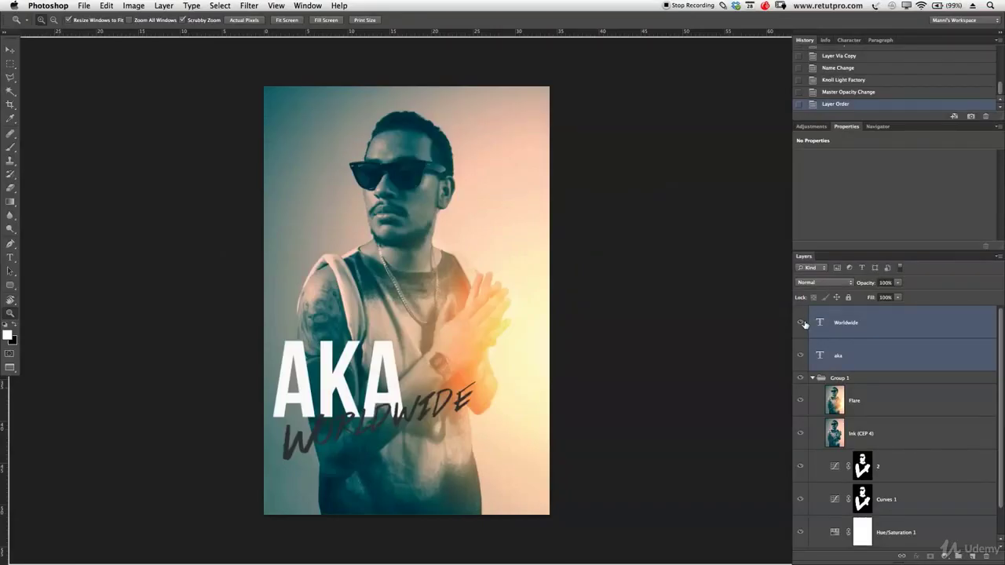
Hide the Worldwide and aka text layers, leaving only the Worldwide layer selected
click(801, 323)
click(801, 355)
click(922, 327)
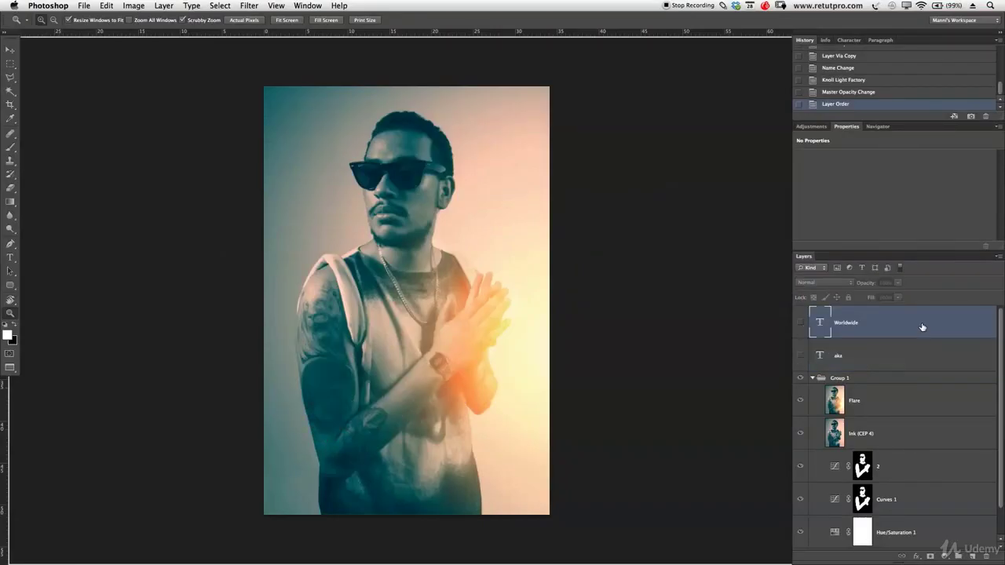
Create a text box across the man's chest and clasped hands containing the word AKA
click(10, 259)
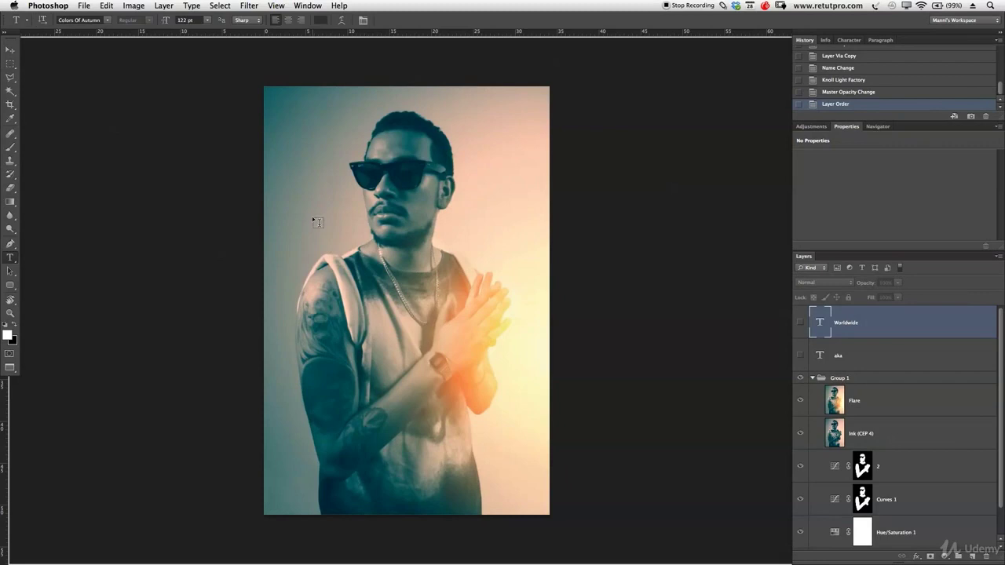
drag(460, 253, 528, 398)
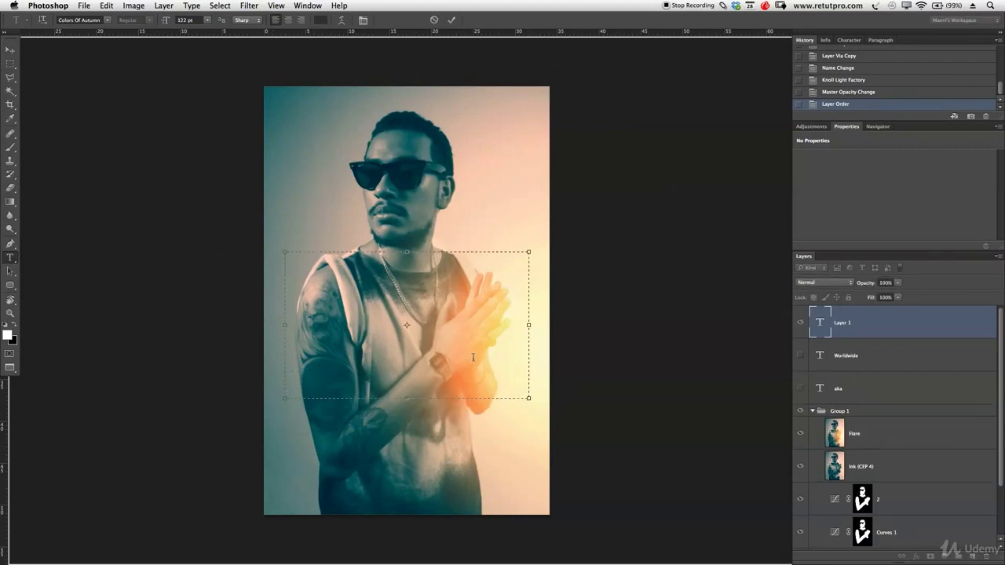
text(AKA)
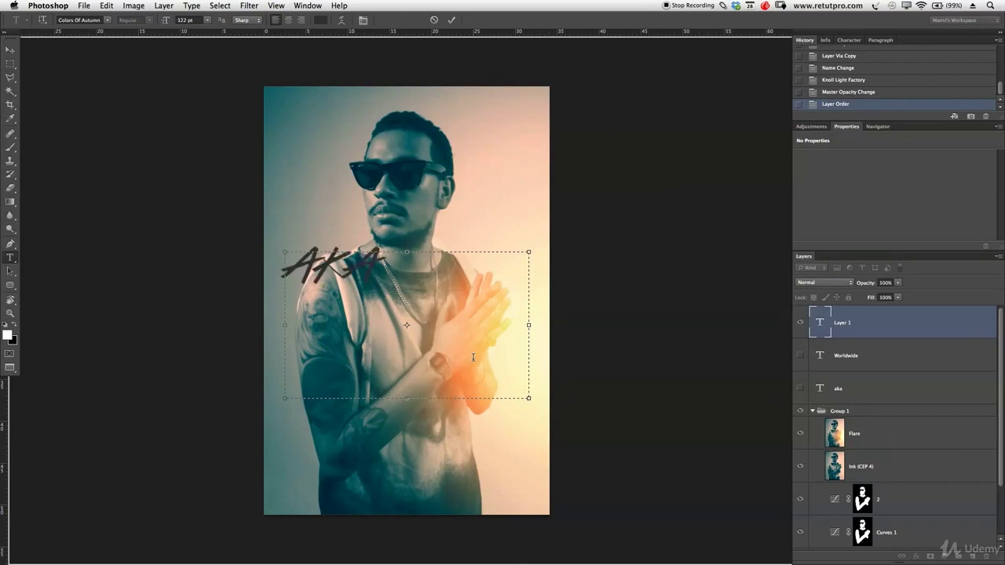
key(BackSpace)
text(A)
Change the font of the whole AKA text to Bebas Neue
key(ctrl+a)
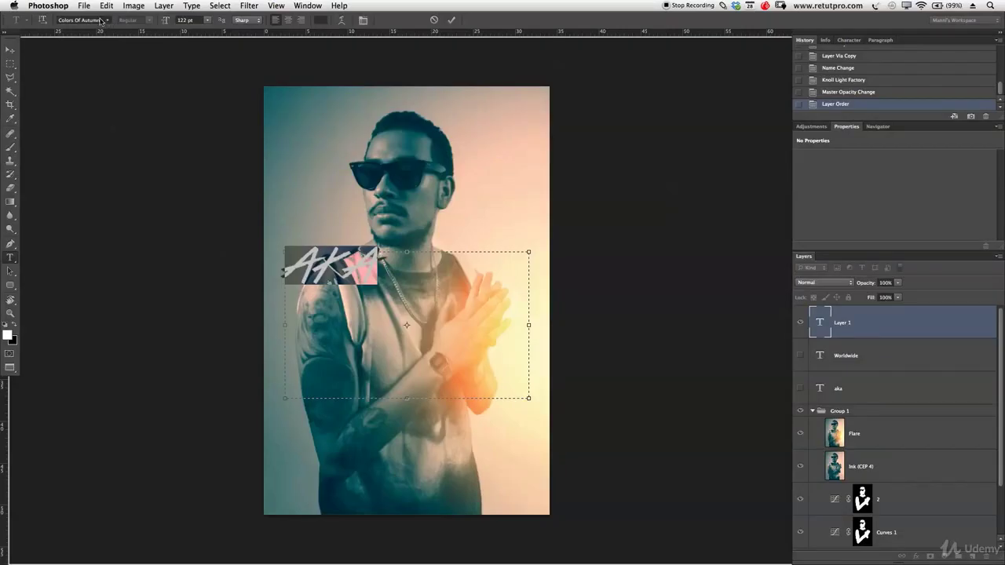
click(100, 20)
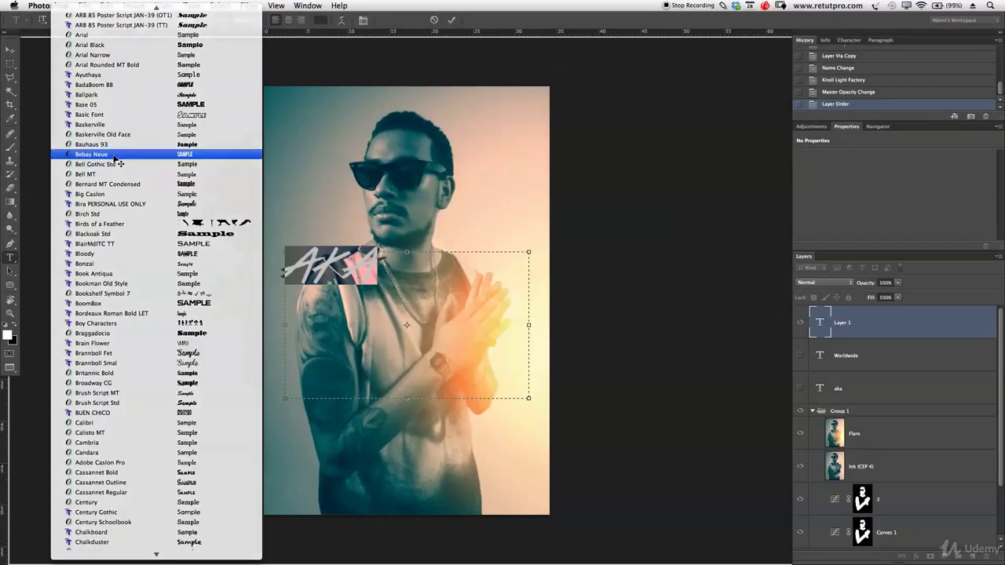
click(114, 156)
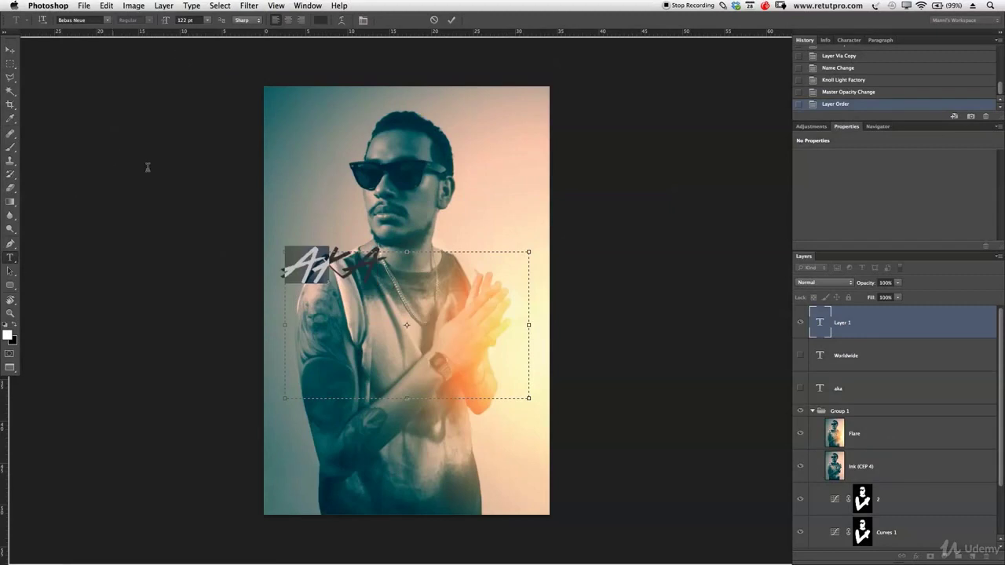
click(363, 287)
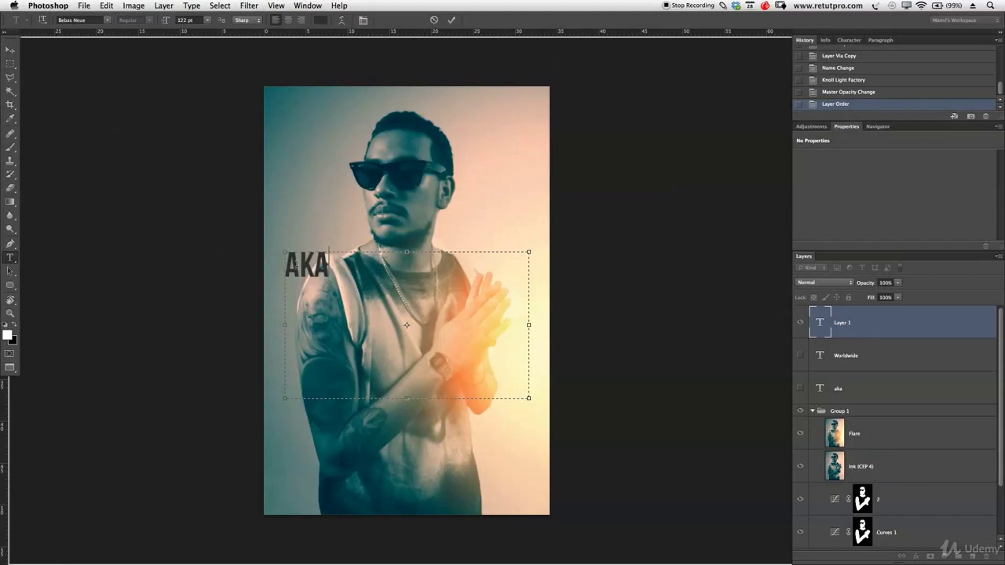
Colour the AKA text white, enlarge it to 303 pt and commit the text
key(shift+Left)
key(shift+Left)
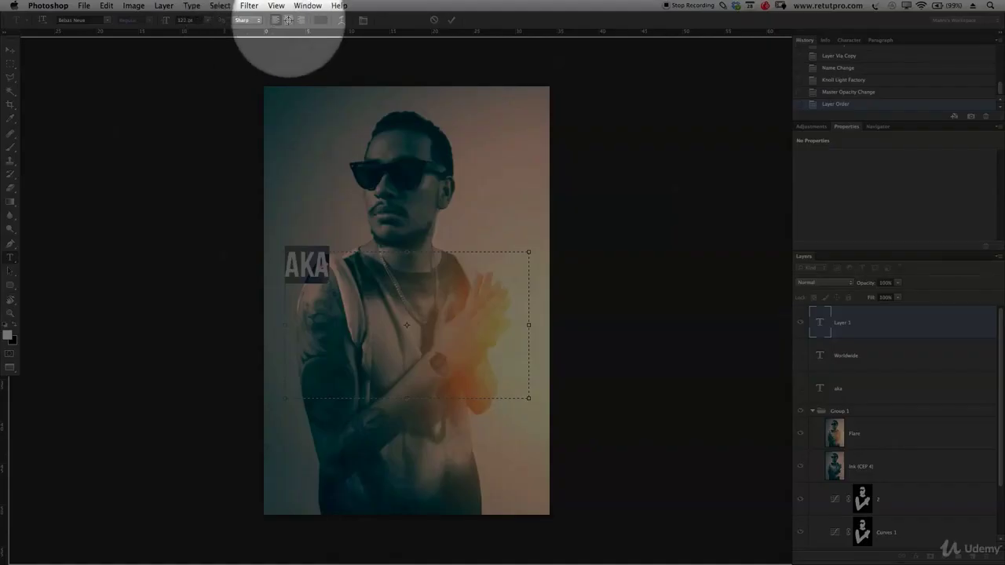
click(320, 19)
drag(747, 75, 712, 58)
click(950, 55)
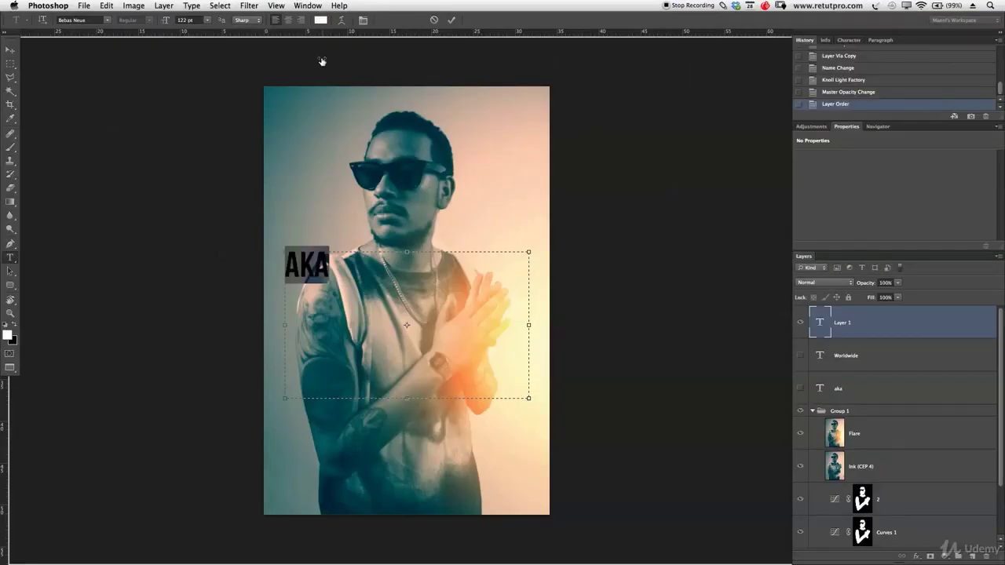
drag(165, 21, 267, 12)
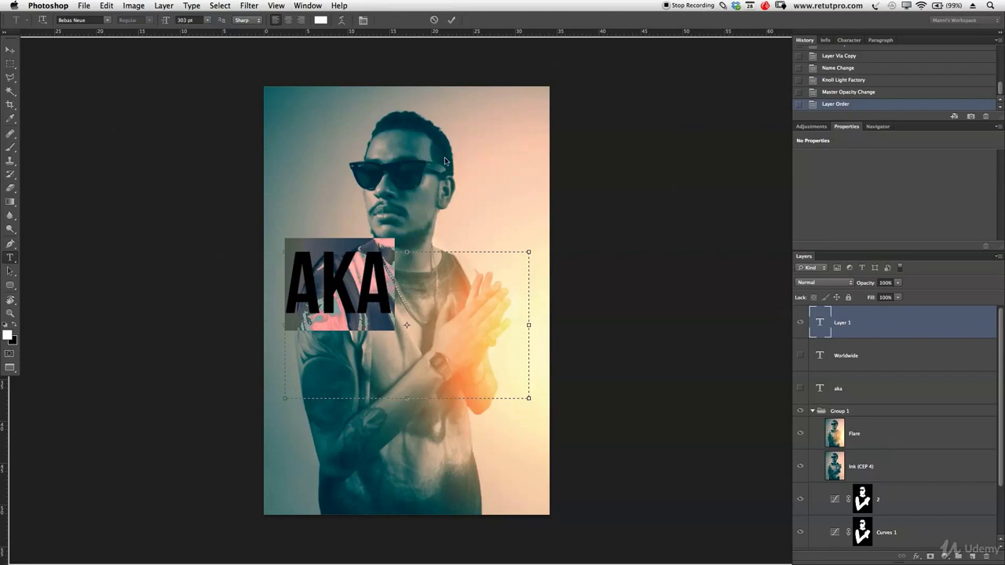
click(453, 19)
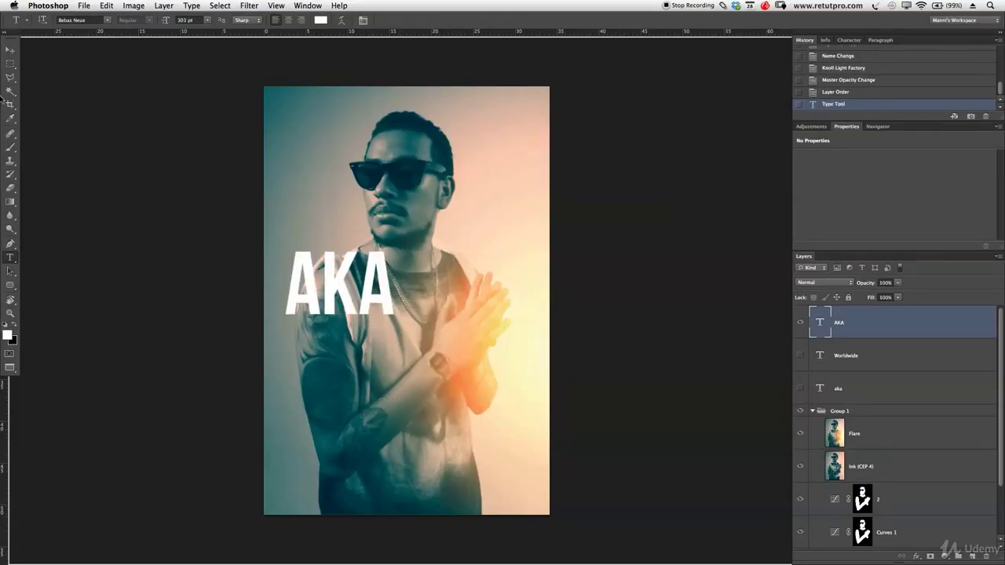
Move the AKA text down over the man's elbow and forearm, near the photo's left edge
click(10, 50)
click(847, 336)
drag(342, 307, 365, 392)
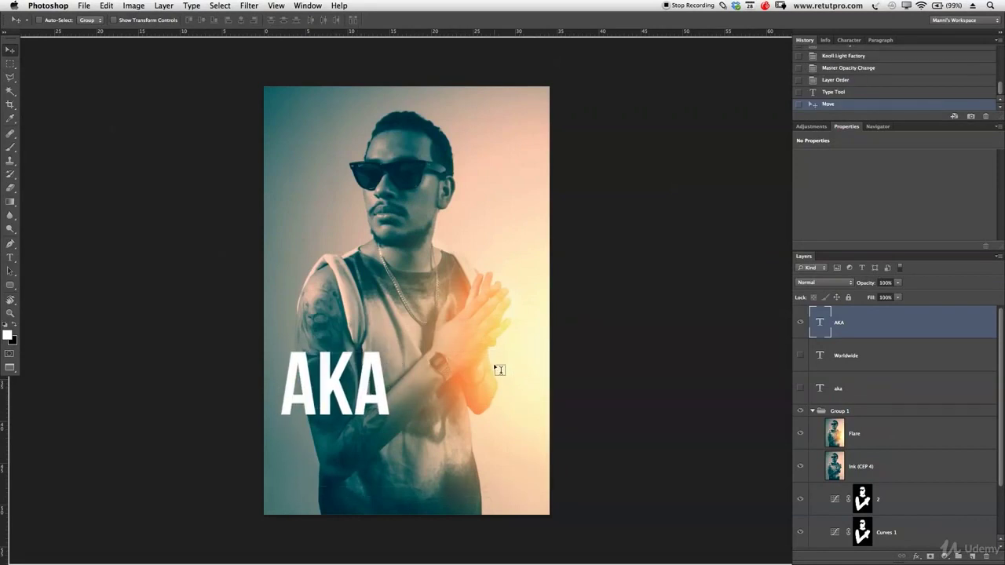
Create a second text box over the man's head and shoulders containing the word WORLDWIDE
key(t)
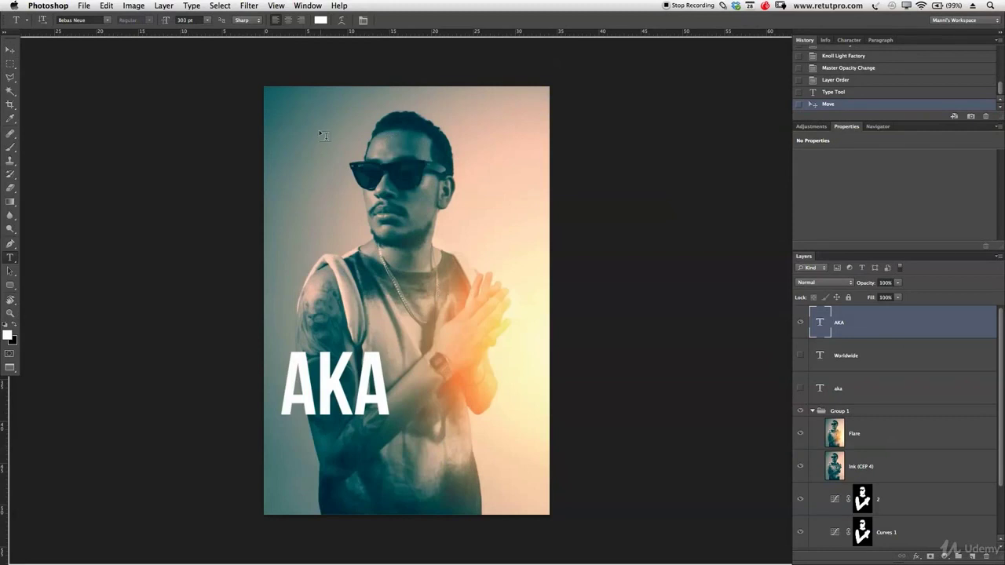
drag(281, 129, 529, 309)
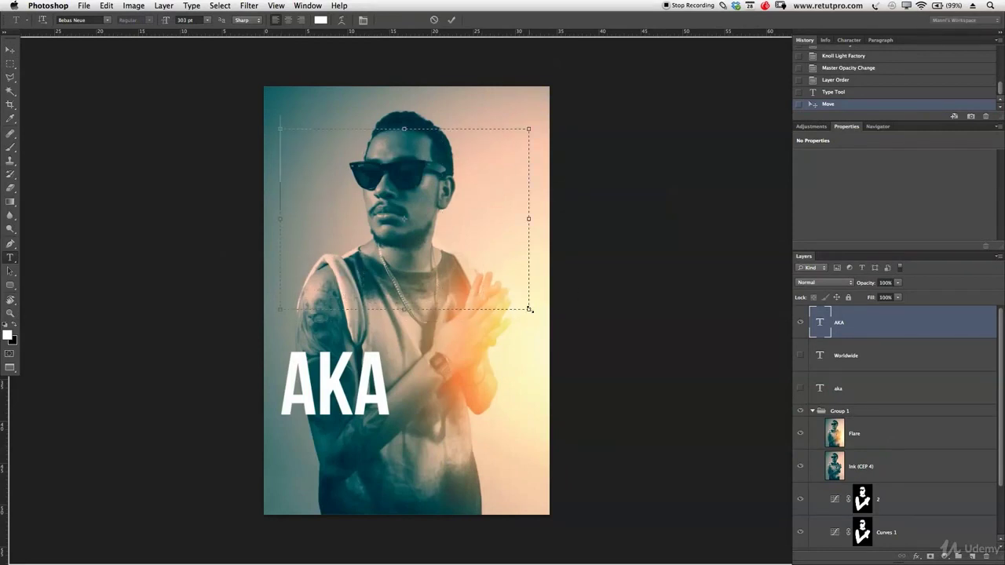
text(WO)
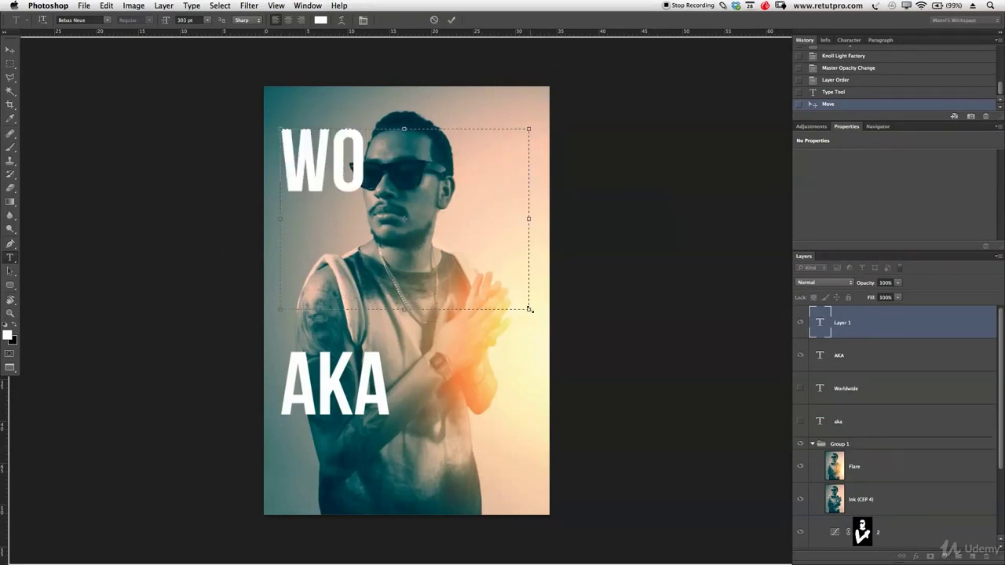
text(RLD)
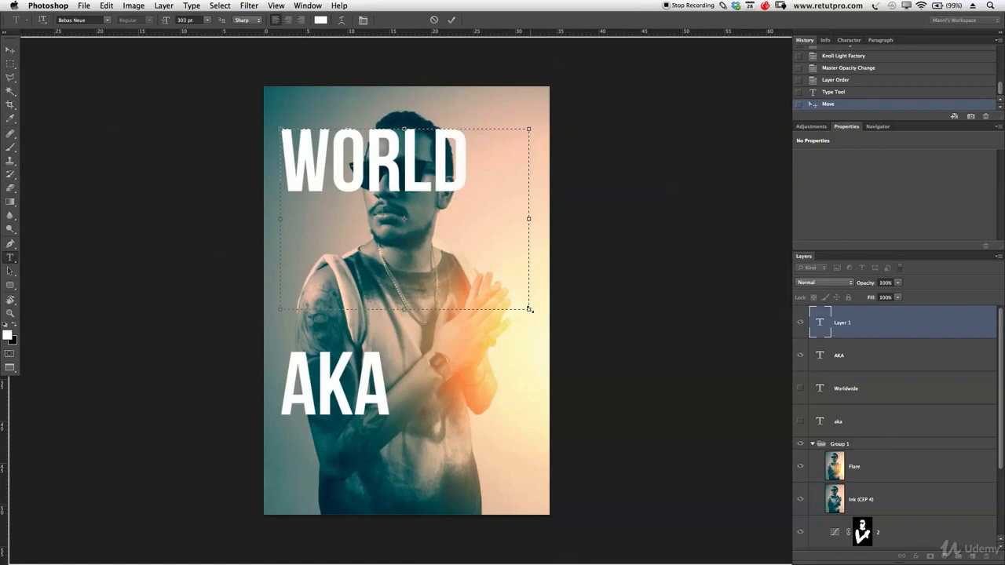
text(-WIDE)
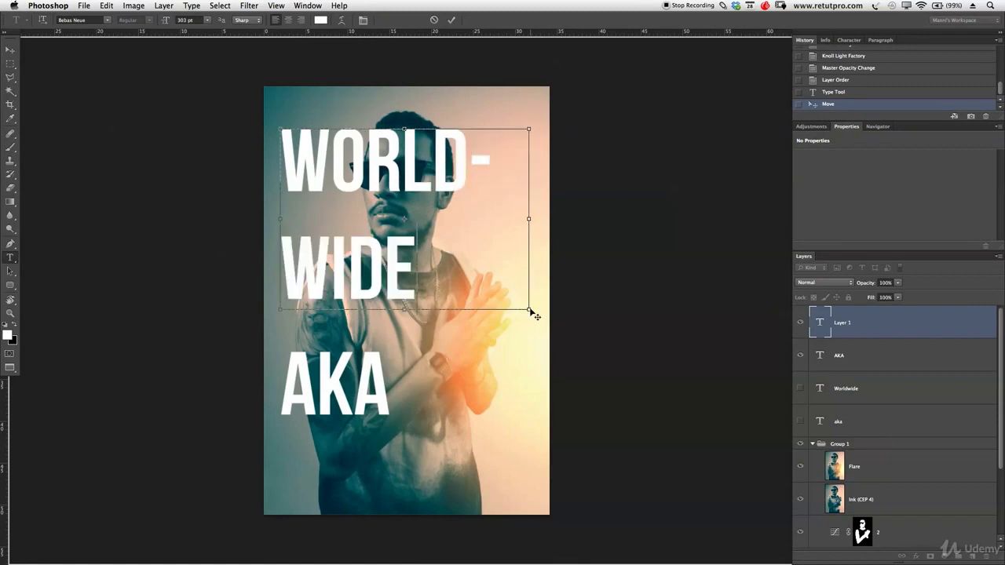
Set the whole WORLDWIDE text in the Colors Of Autumn font at 101 pt
key(super+a)
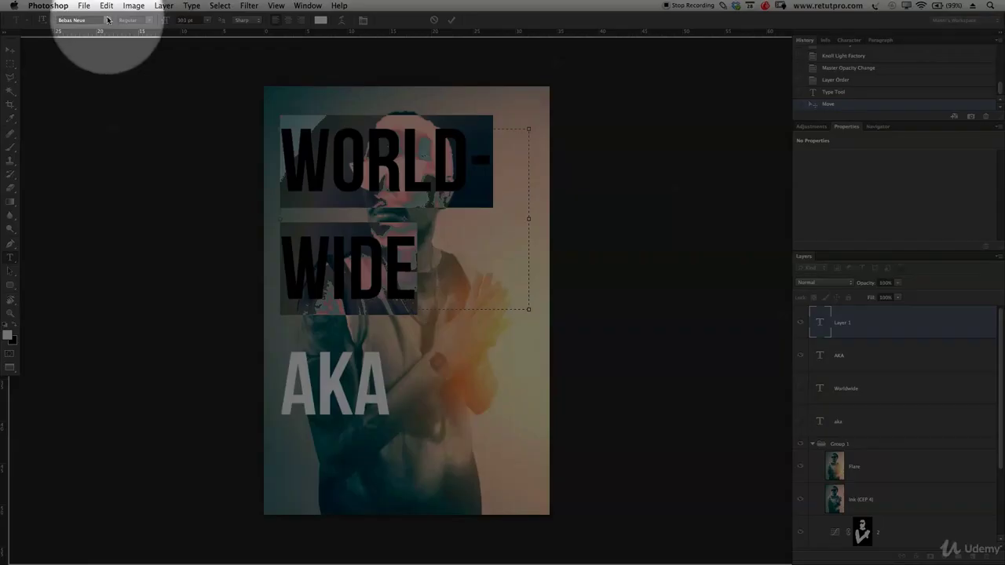
click(107, 20)
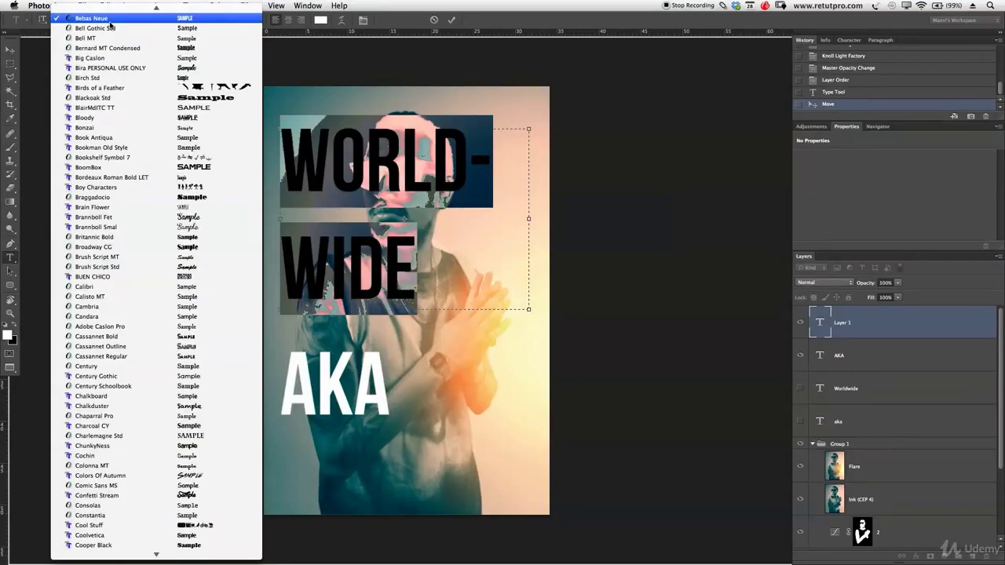
scroll(117, 358, down, 4)
click(117, 355)
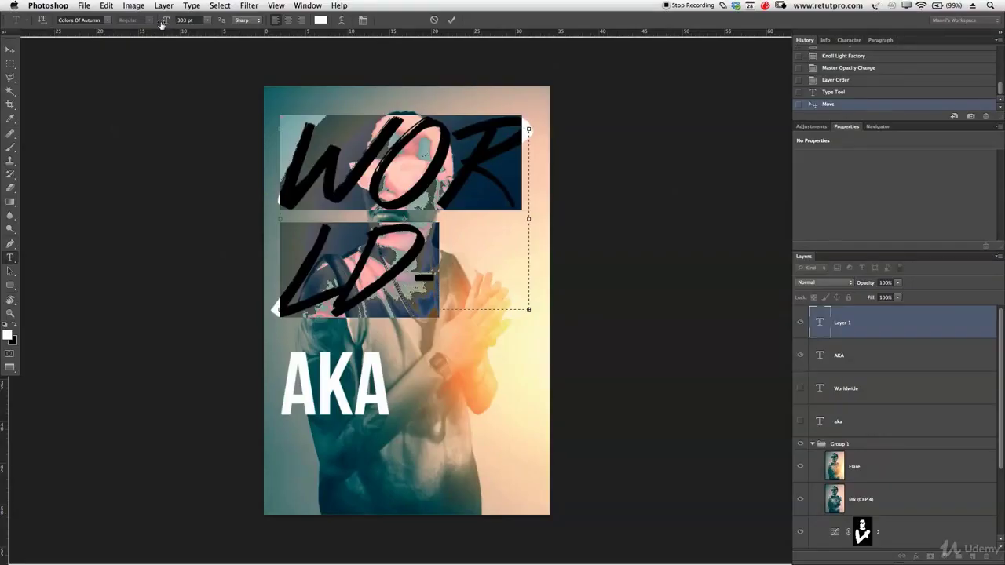
drag(161, 24, 63, 43)
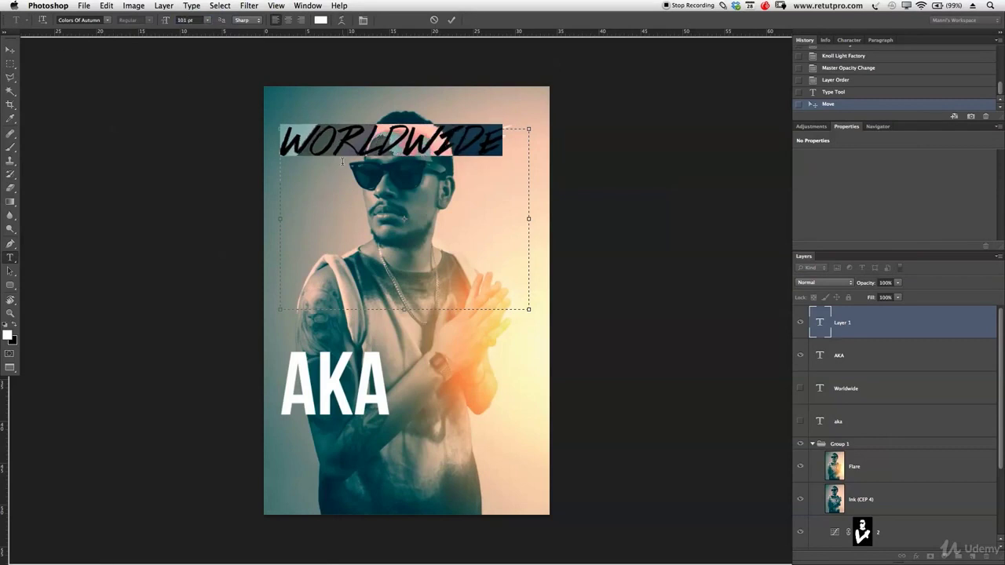
Recolour the whole WORLDWIDE text dark grey, slightly darker than #4f4f4f, and commit the text
click(467, 168)
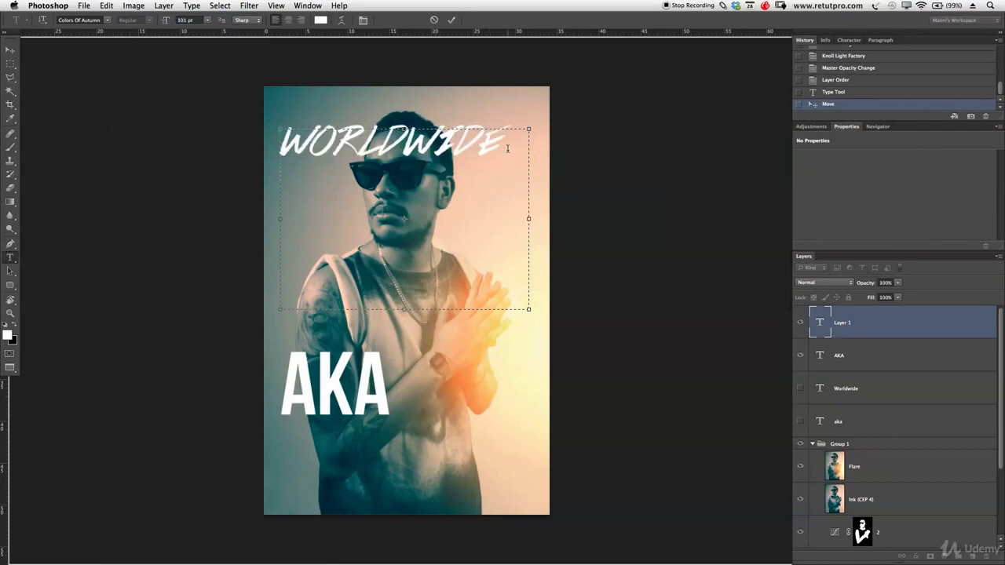
drag(509, 148, 266, 140)
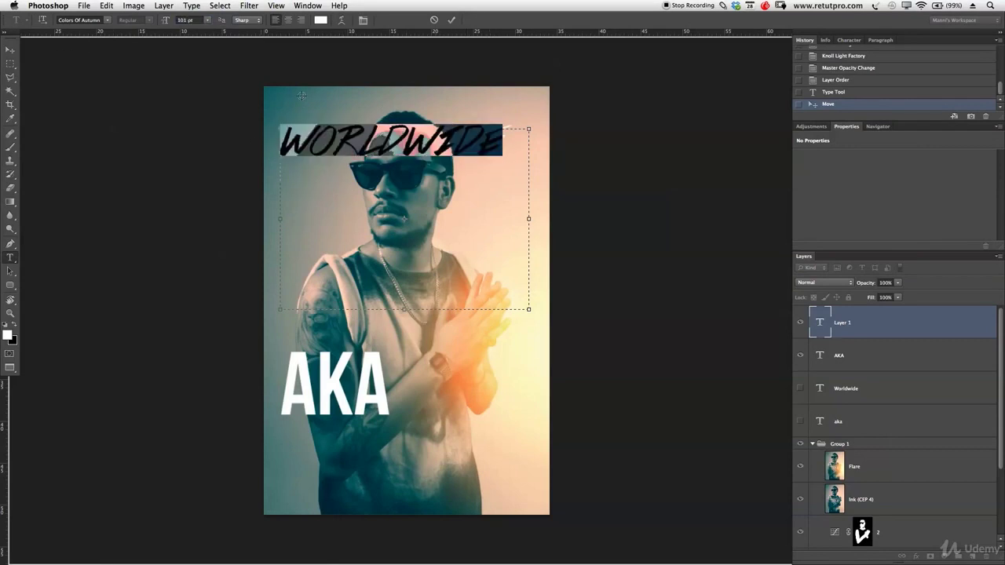
click(321, 20)
drag(746, 105, 714, 150)
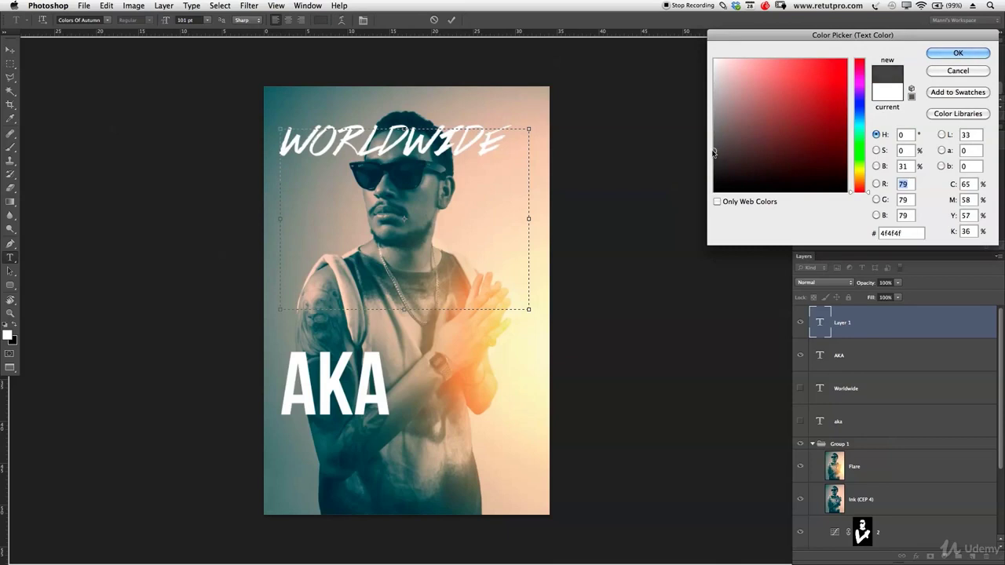
click(960, 52)
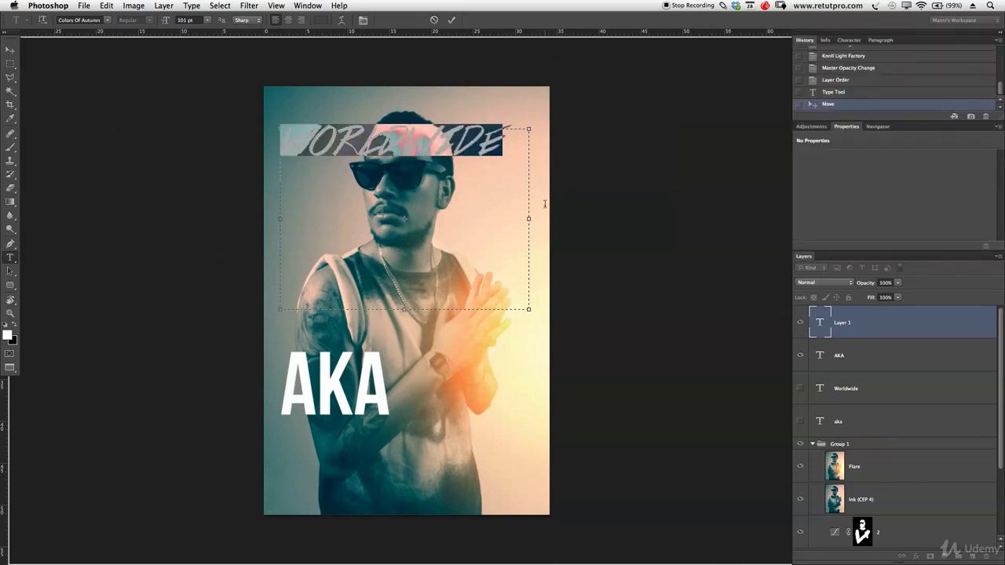
click(504, 146)
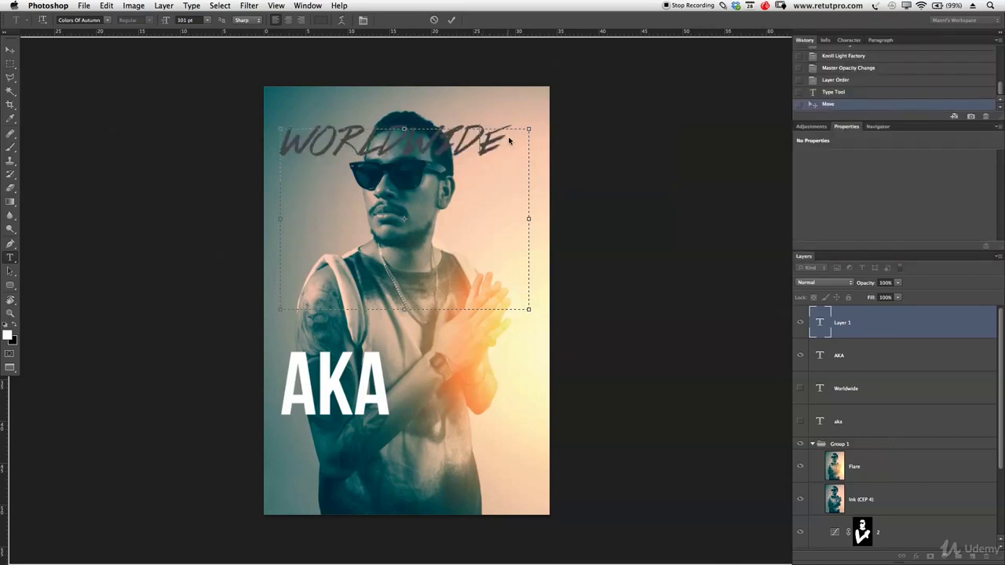
drag(509, 140, 208, 91)
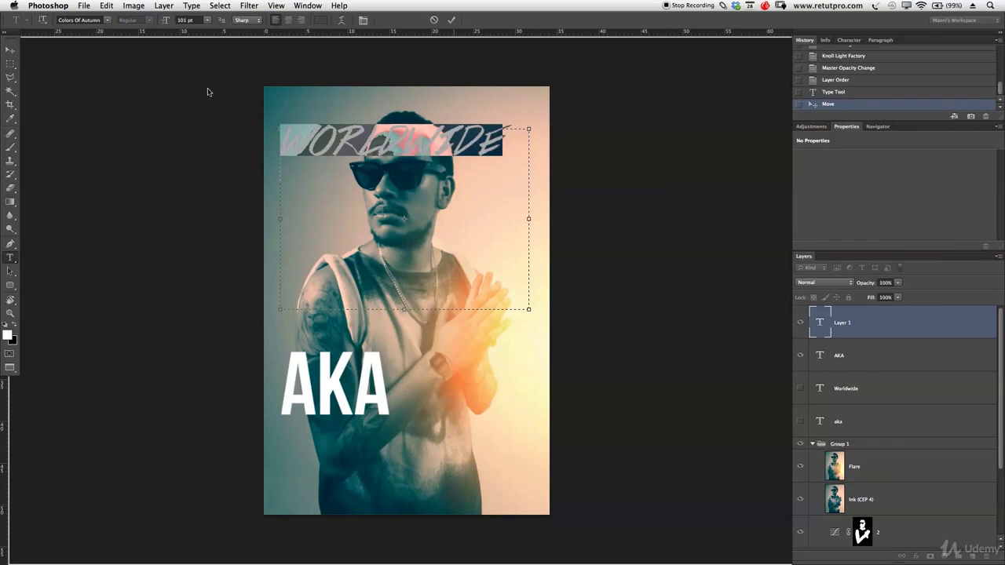
click(321, 20)
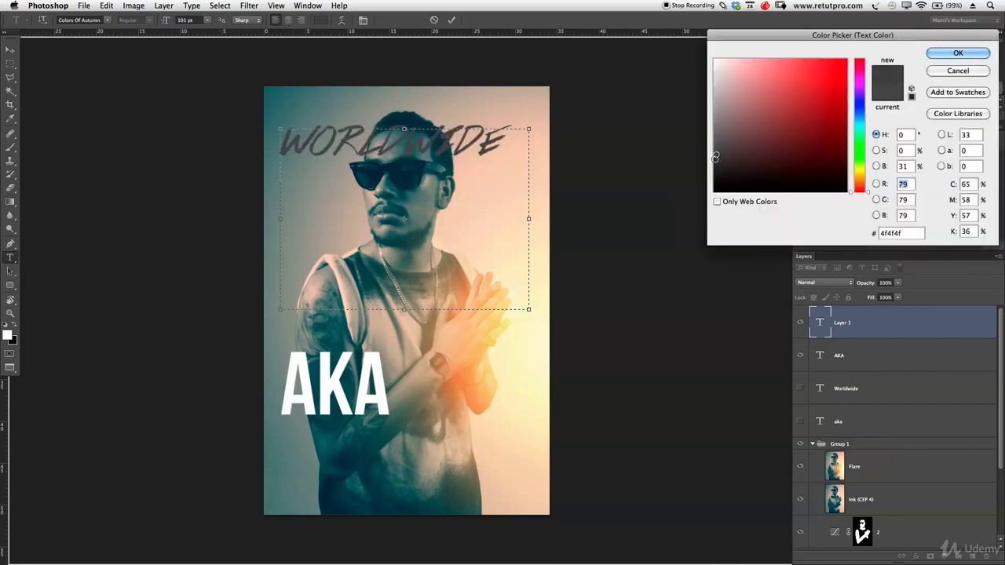
drag(715, 156, 714, 160)
click(958, 52)
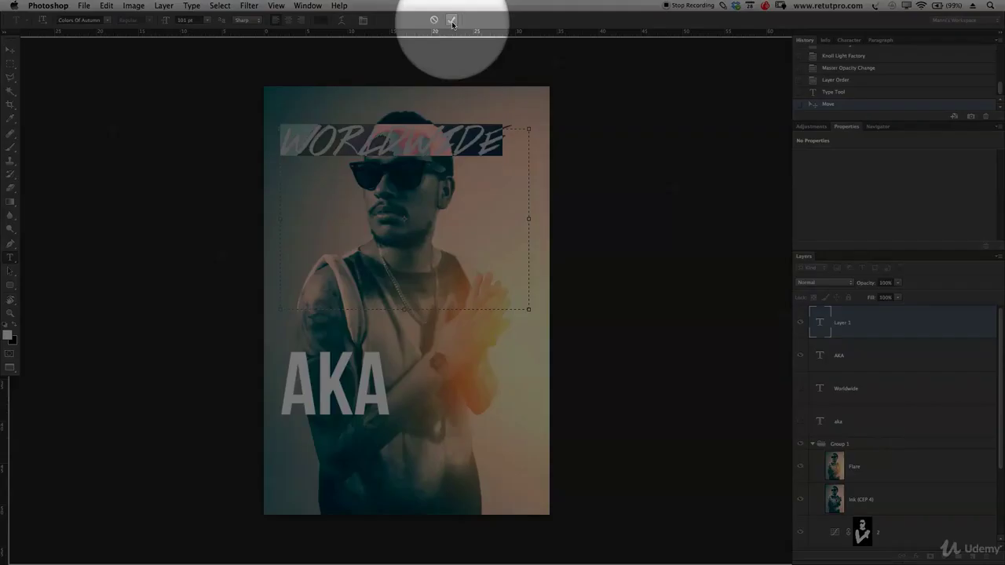
click(453, 20)
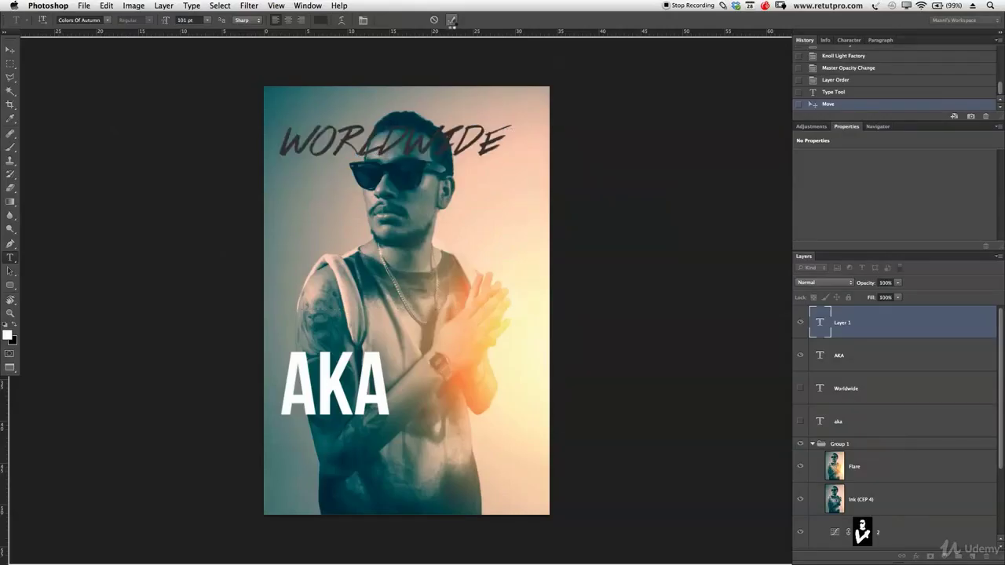
Move the WORLDWIDE text down to just under AKA and place its layer beneath the AKA text layer
click(10, 49)
drag(412, 137, 417, 419)
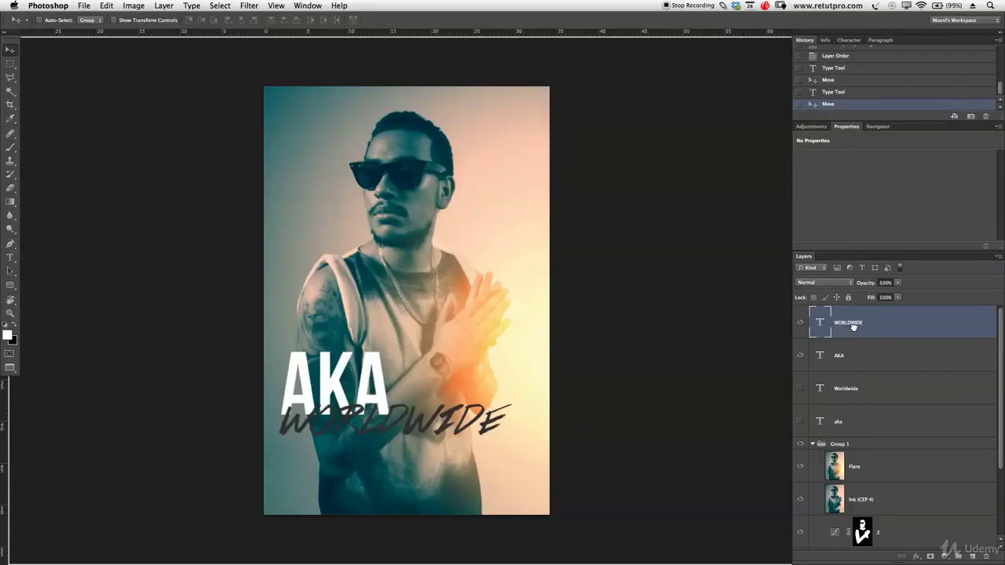
drag(855, 322, 860, 373)
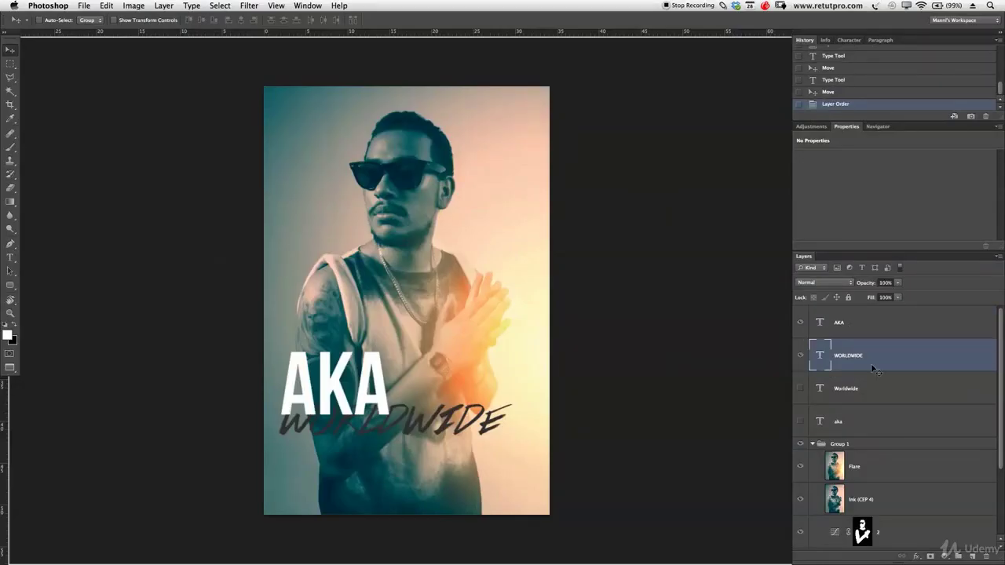
drag(400, 416, 400, 428)
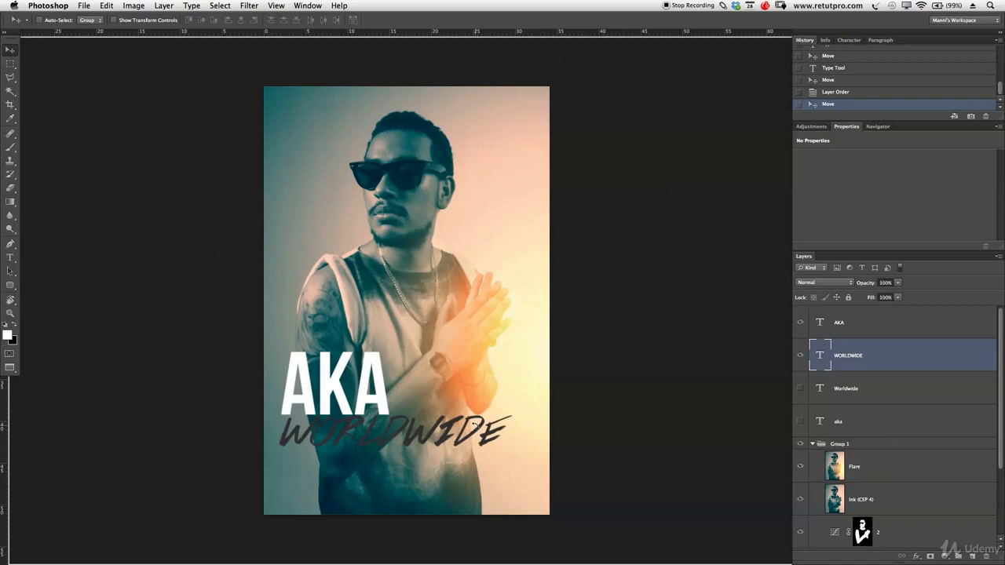
Rotate the WORLDWIDE text about 9.5° counter-clockwise with Free Transform
key(super+t)
drag(538, 397, 517, 379)
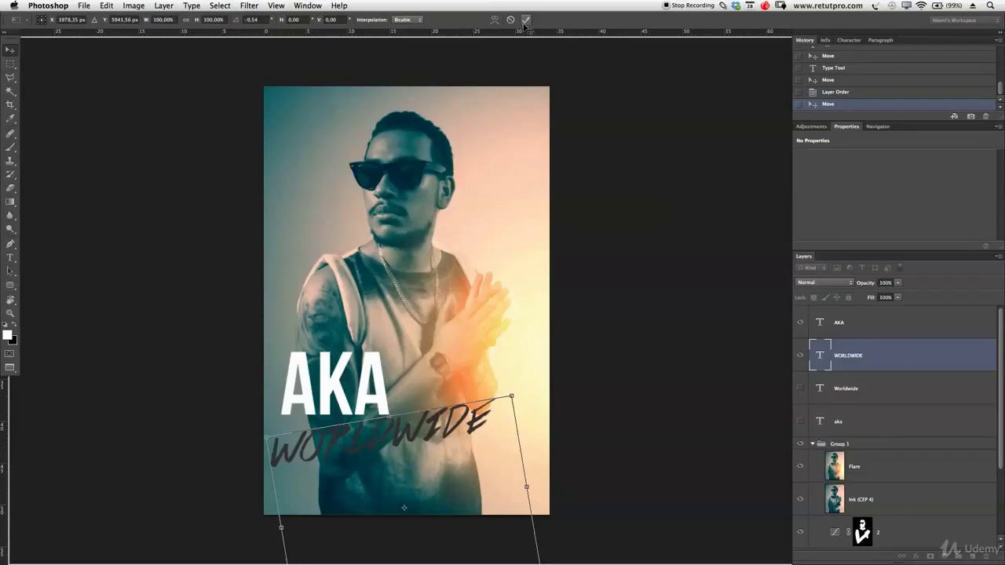
click(526, 21)
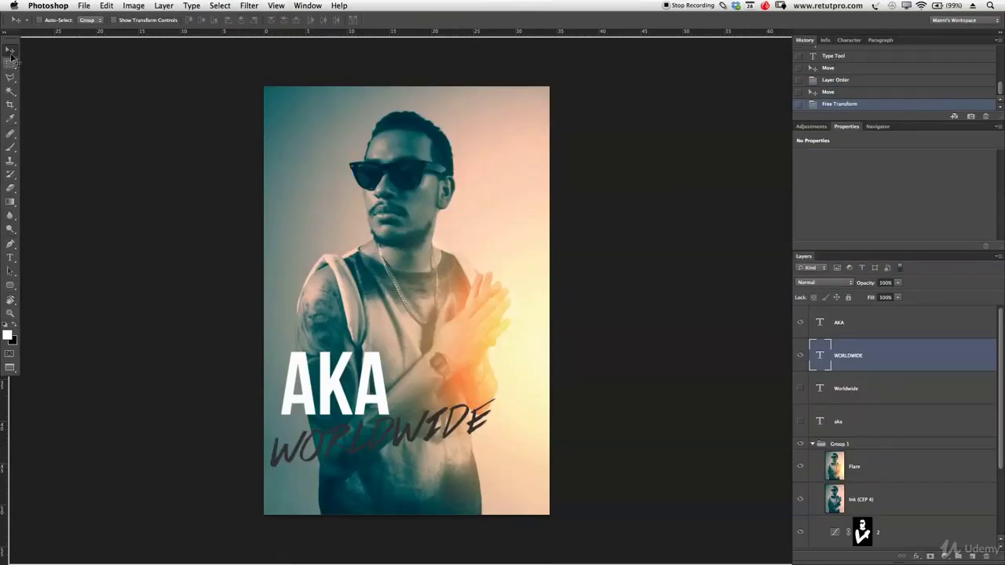
Shift the tilted WORLDWIDE text up and to the right so it overlaps AKA's base, with its layer above AKA
drag(438, 425, 451, 413)
drag(853, 356, 855, 310)
drag(467, 402, 462, 403)
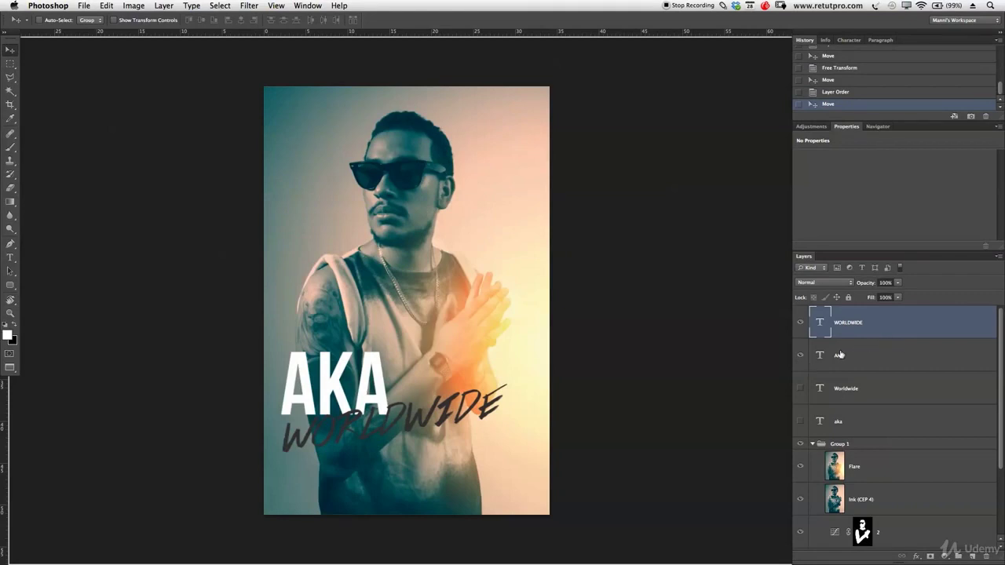
Compare the new title layers with the earlier Worldwide and aka text layers by toggling their visibility
drag(800, 322, 801, 409)
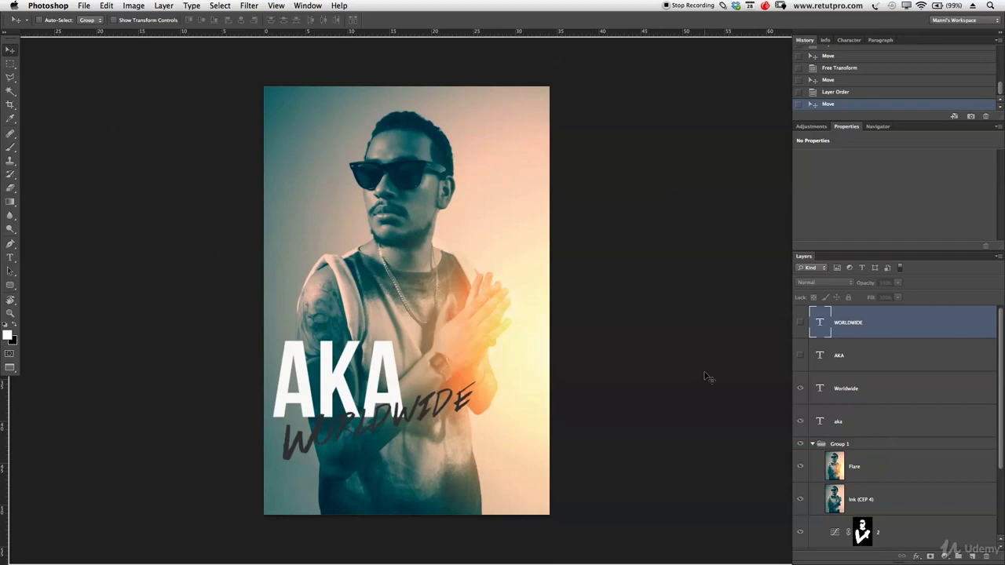
drag(799, 354, 802, 327)
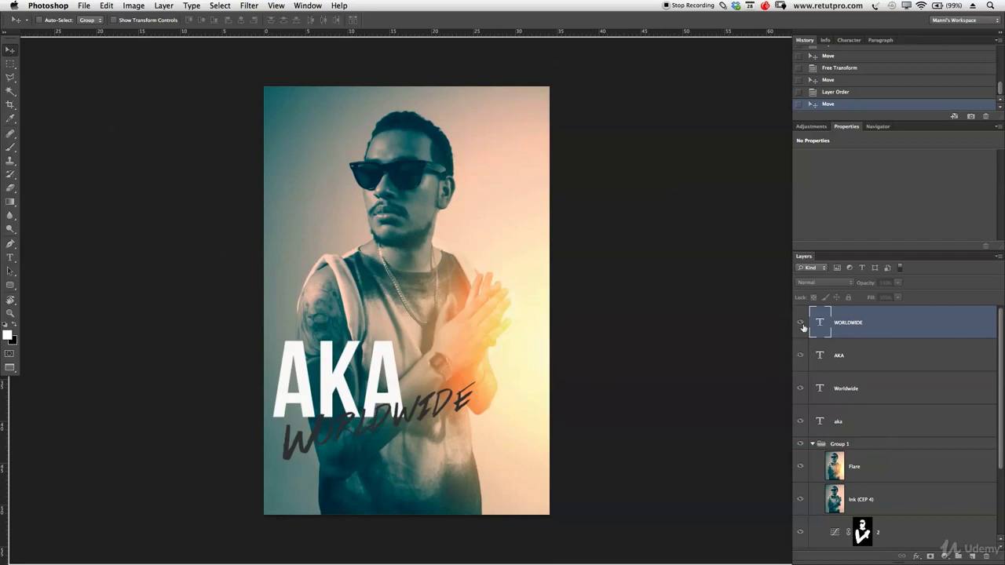
click(800, 389)
click(801, 420)
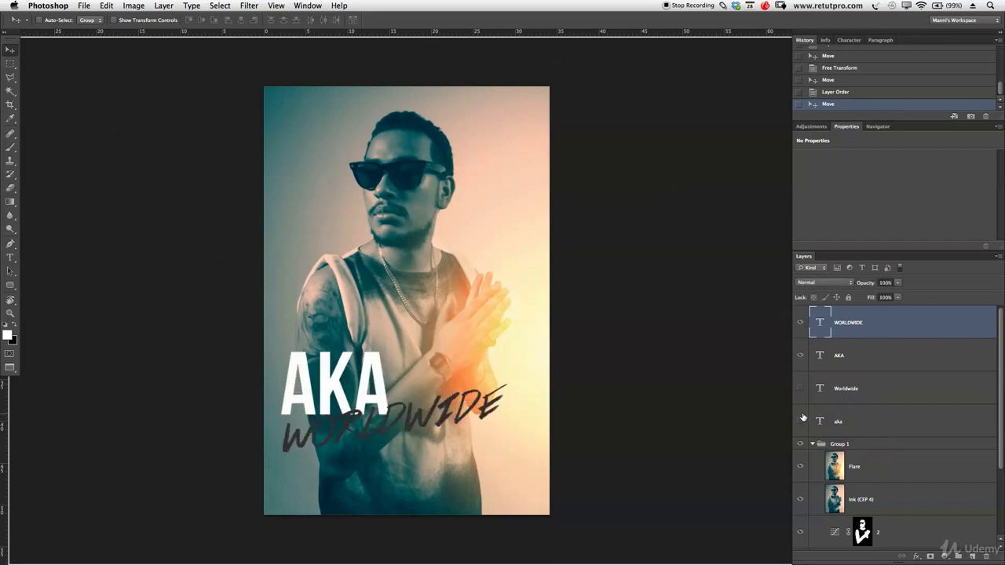
Enlarge the AKA text to 363 pt, commit it and move it slightly up over the man's forearm
click(860, 356)
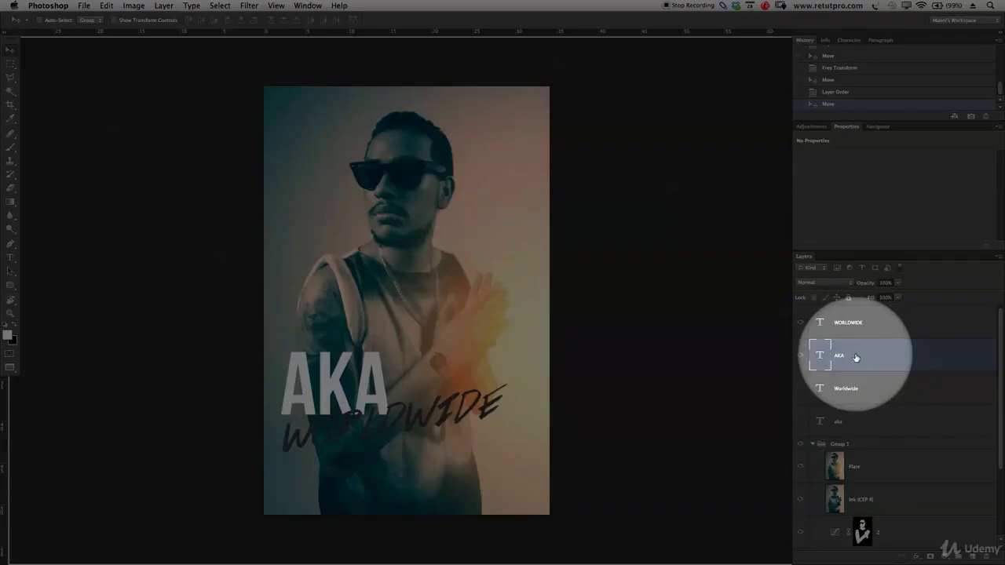
key(t)
drag(377, 374, 281, 382)
drag(167, 21, 200, 19)
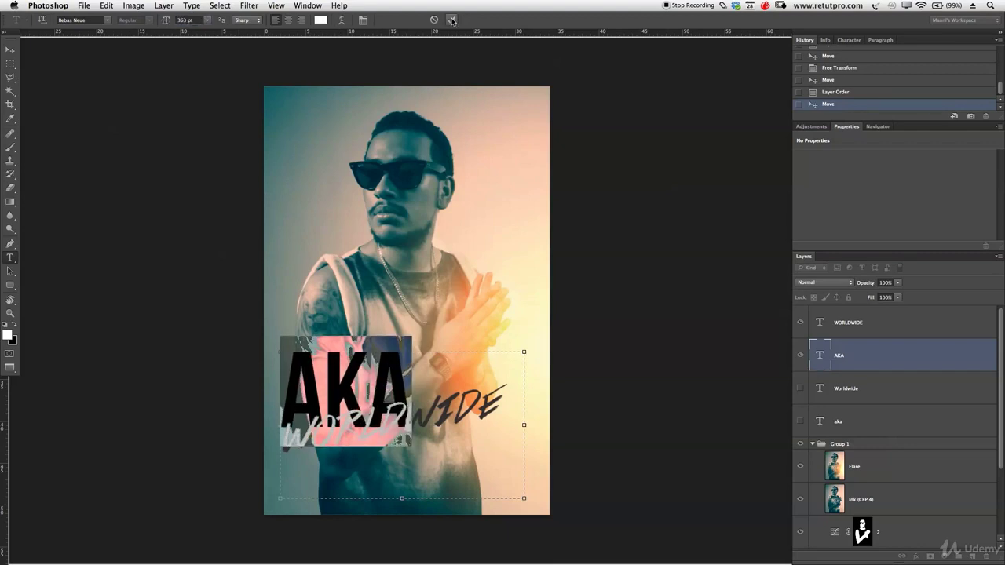
click(451, 20)
key(v)
drag(383, 398, 385, 389)
Reduce the whole WORLDWIDE text to 91 pt and commit the text
click(902, 330)
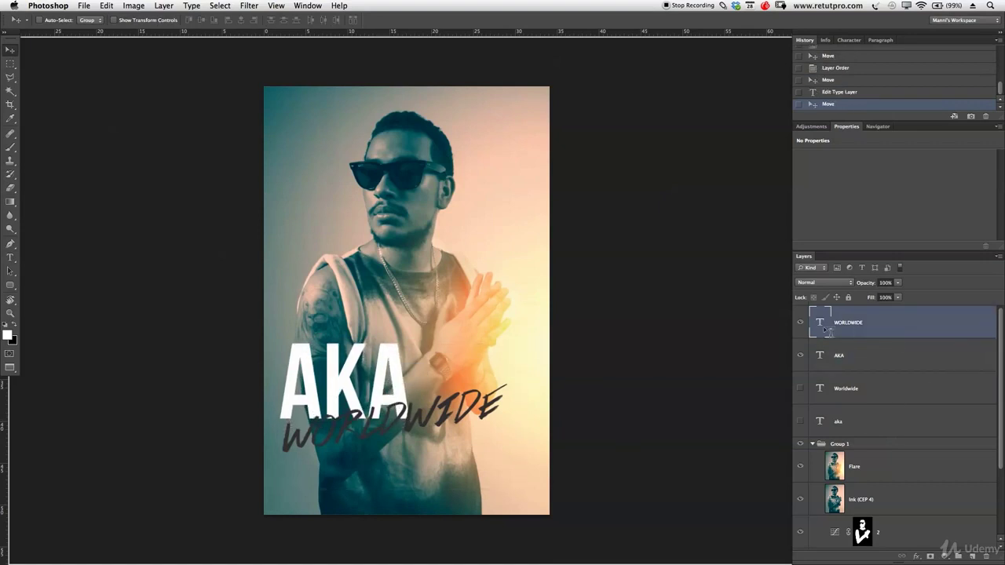
key(t)
click(487, 409)
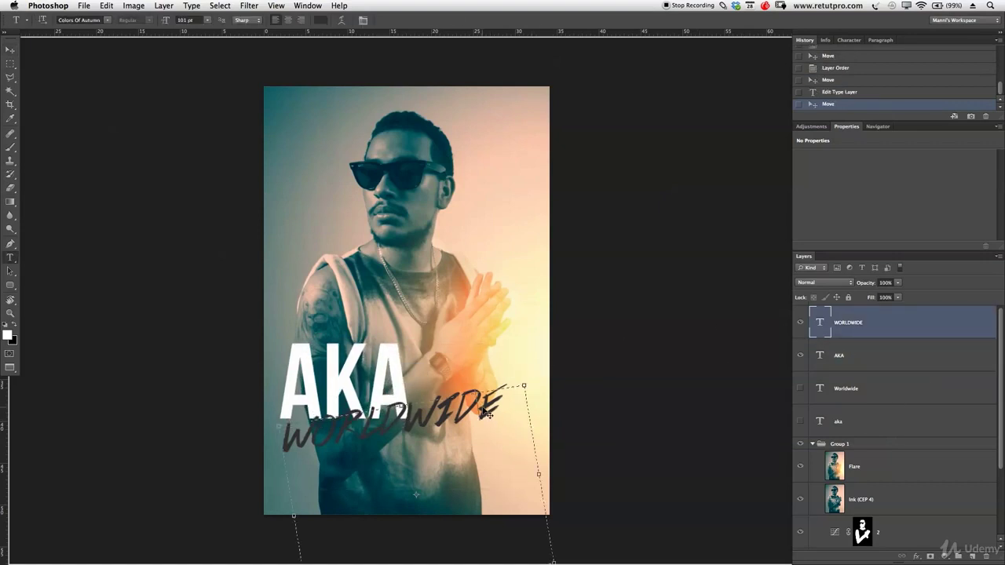
click(416, 416)
double_click(414, 413)
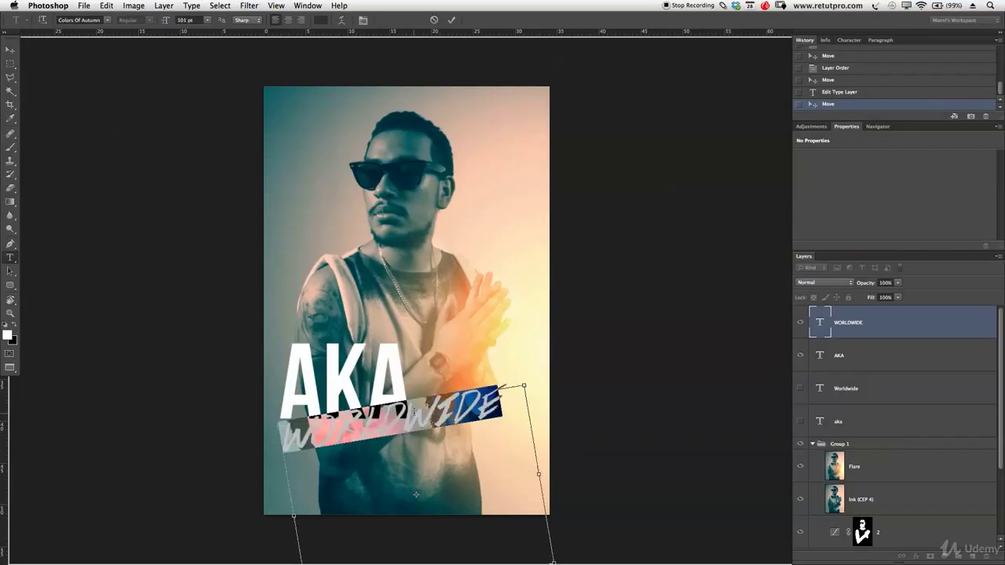
drag(509, 399, 256, 441)
drag(174, 20, 167, 22)
click(453, 19)
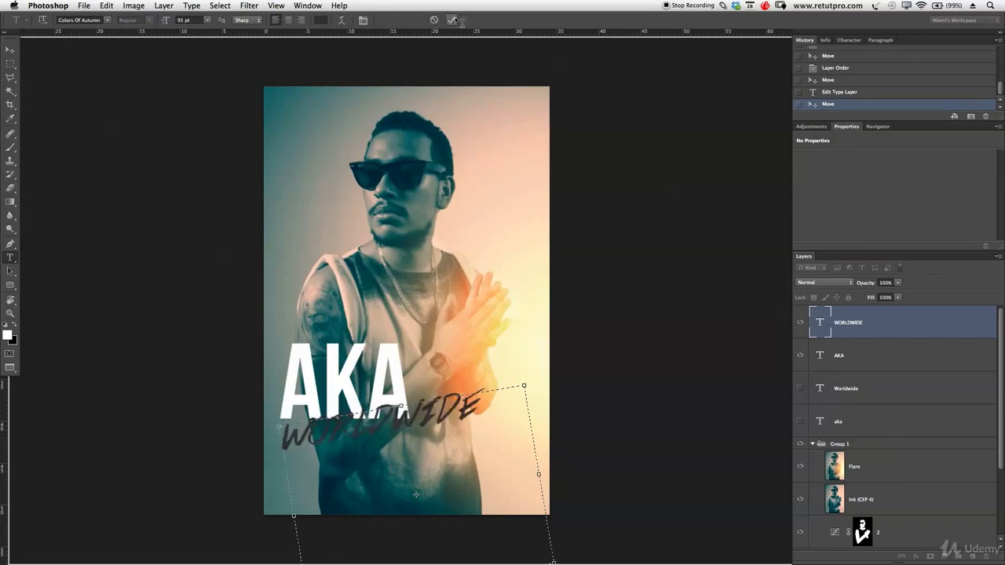
Move the WORLDWIDE text right and slightly up across AKA's base, and stamp all visible layers into a new top layer
key(v)
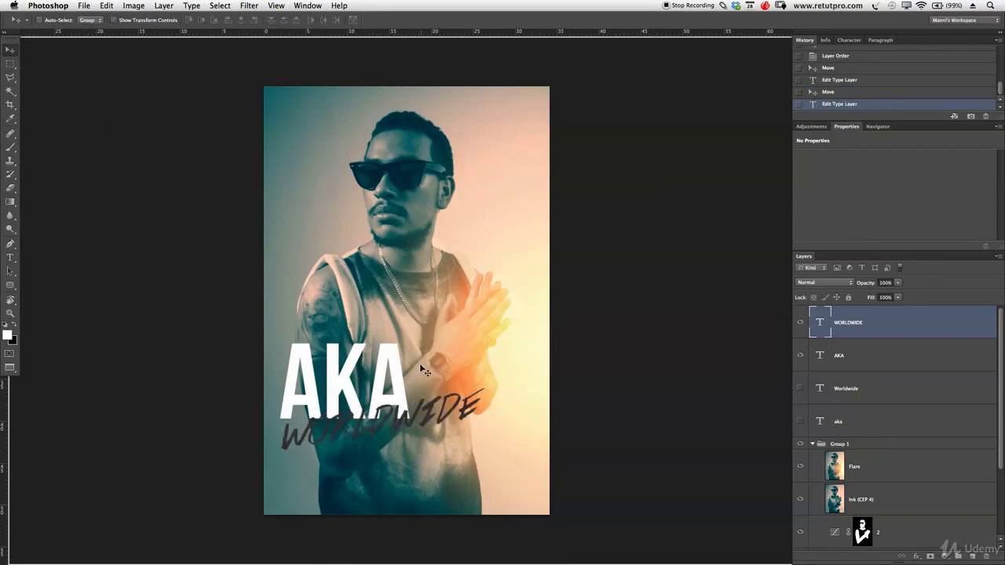
drag(350, 446, 375, 441)
key(Right)
key(Right)
key(Right)
key(Right)
key(Right)
key(Right)
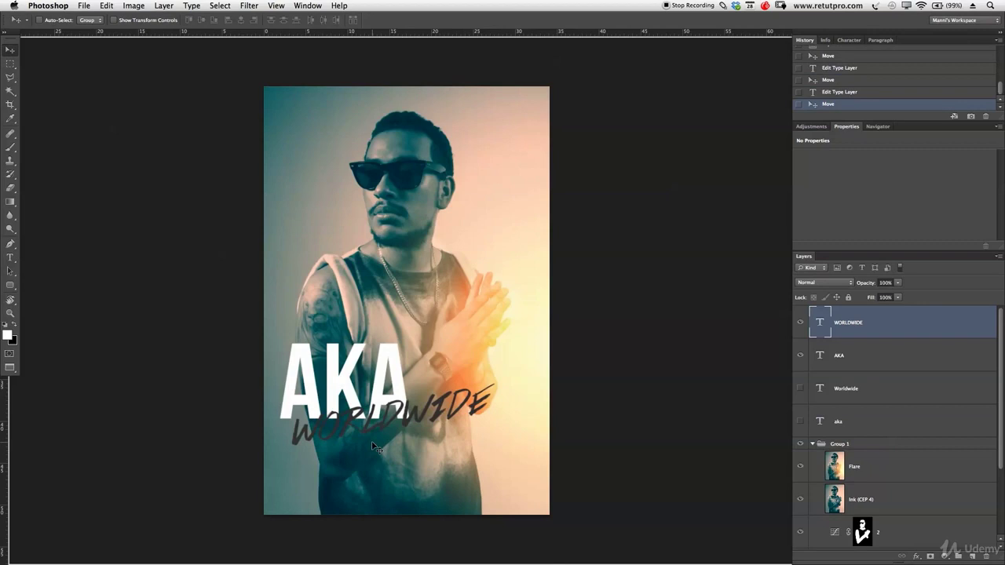
drag(375, 440, 380, 440)
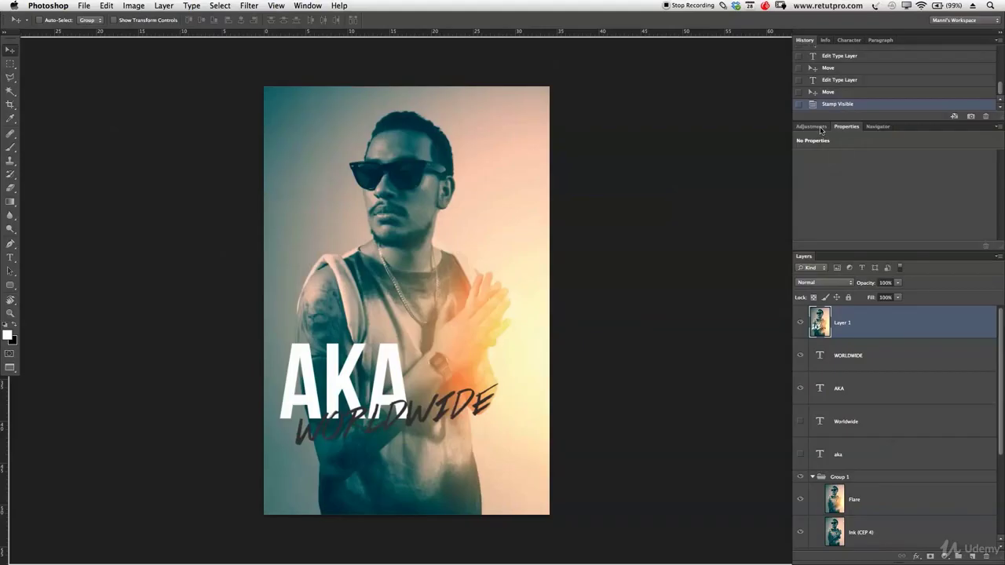
Add a Curves adjustment layer with a gentle S-curve, raising highlights from input 186 to output 200 and lowering the shadows
click(820, 128)
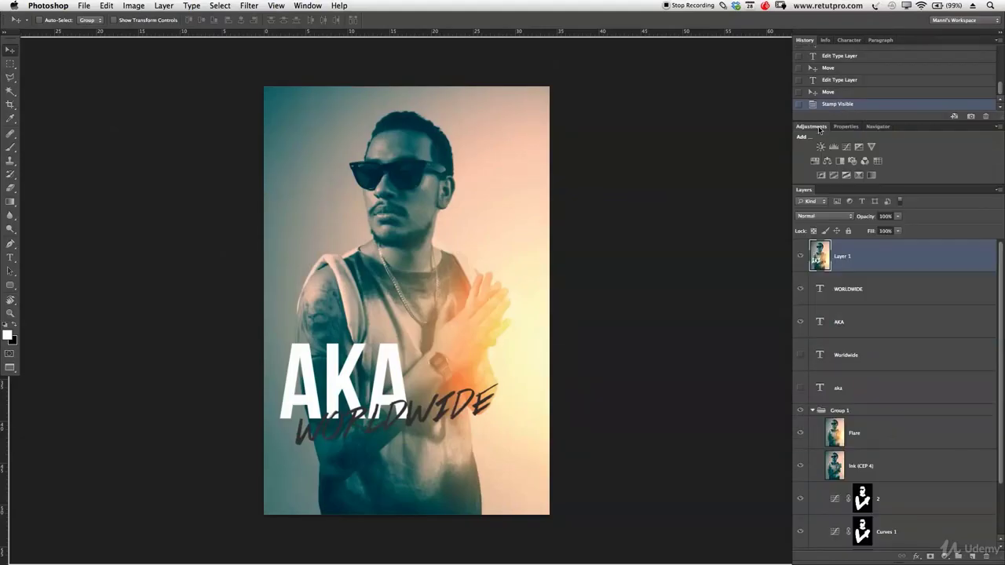
click(845, 147)
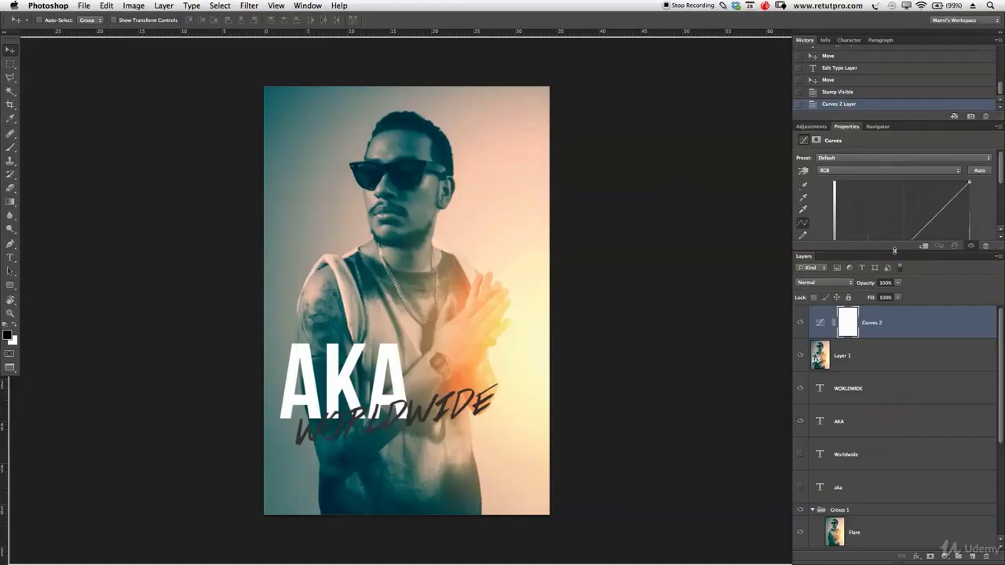
drag(894, 251, 896, 331)
drag(898, 394, 897, 396)
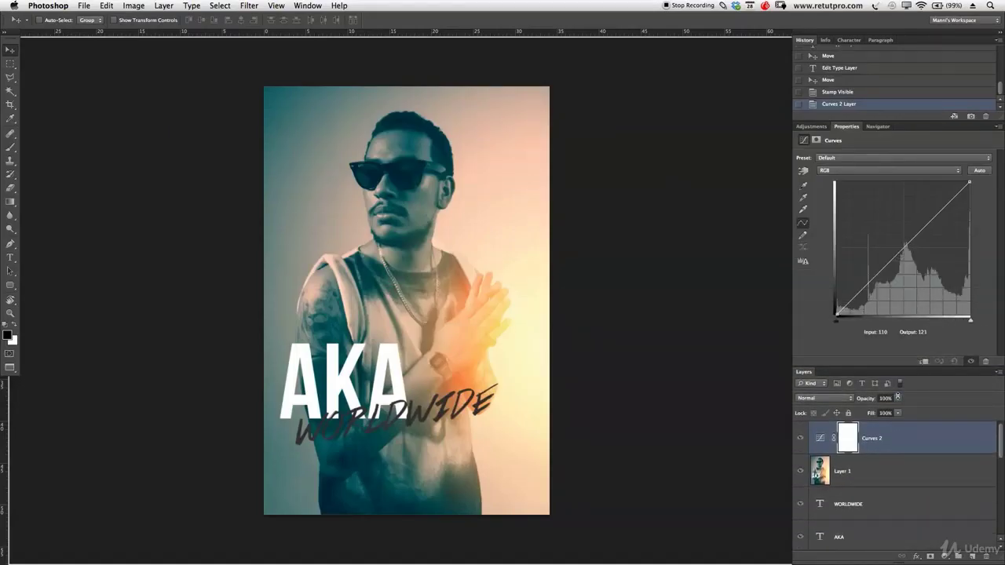
drag(934, 218, 934, 212)
drag(866, 281, 866, 289)
drag(936, 211, 933, 211)
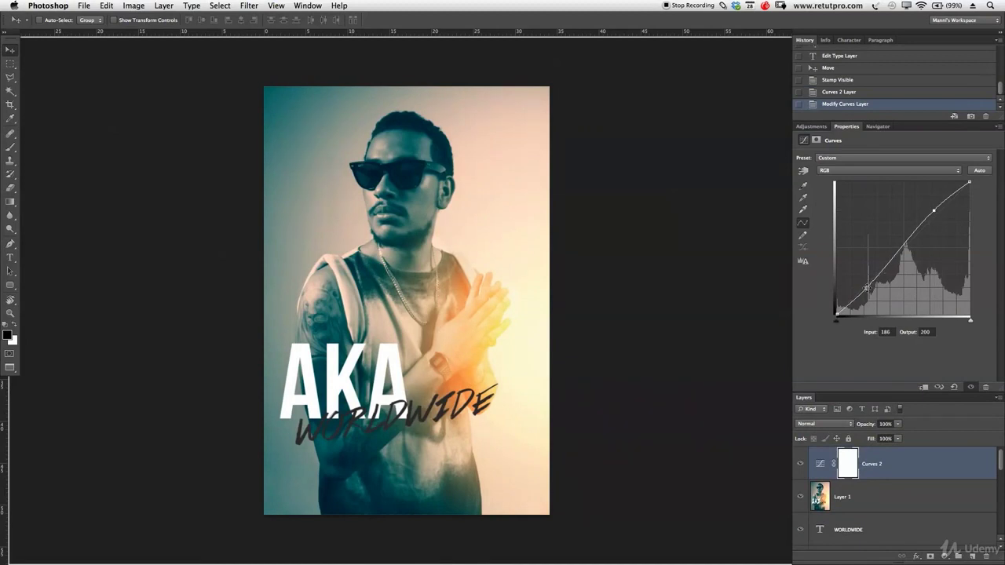
drag(868, 289, 865, 289)
Group the layers from Curves 2 down to the aka text layer and name the group Text
drag(911, 392, 879, 487)
shift+click(879, 487)
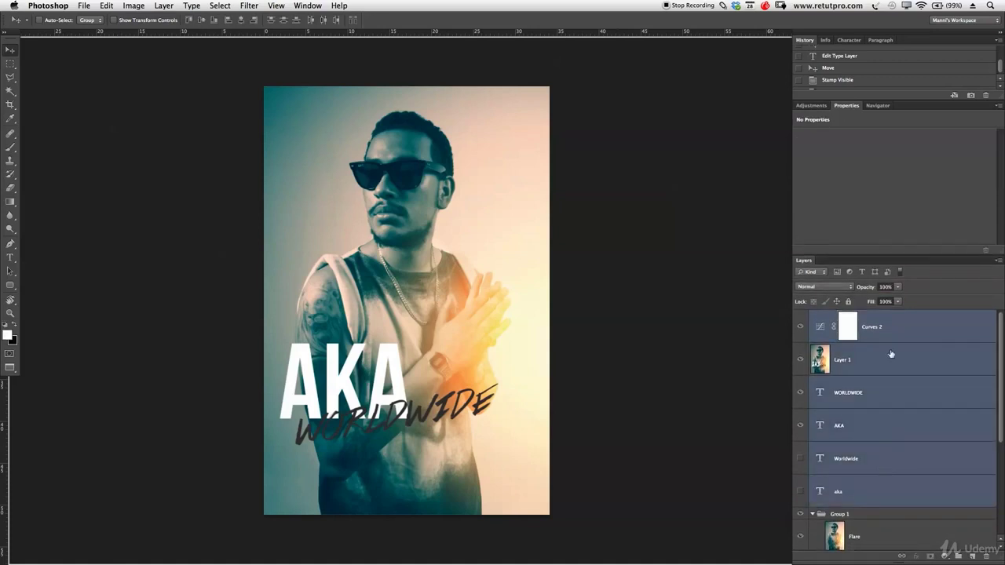
key(super+g)
double_click(842, 316)
text(Text)
key(Return)
Move Layer 1 and Curves 2 out of the Text group to sit above it, and collapse the group
click(812, 316)
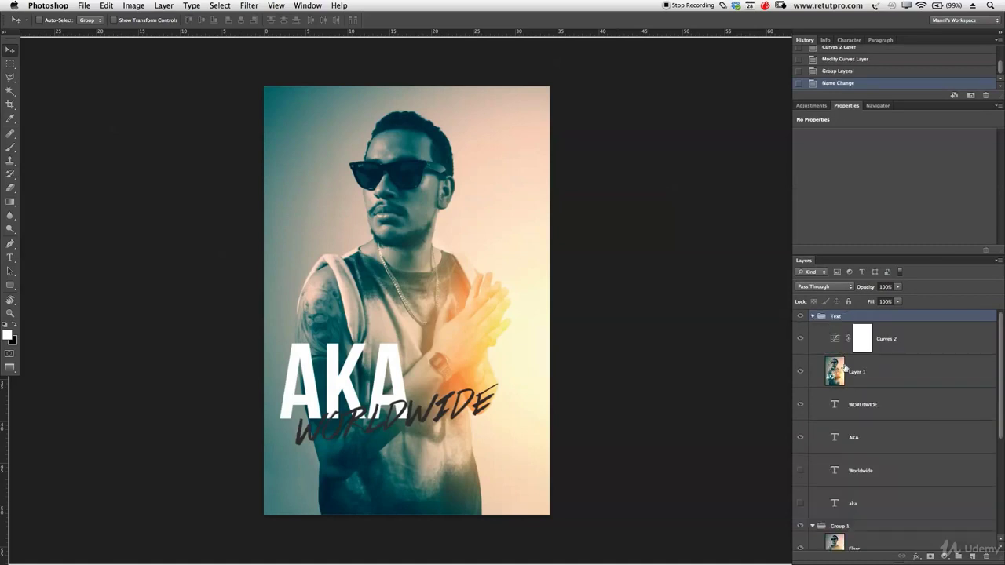
click(844, 369)
shift+click(901, 338)
drag(830, 375, 840, 316)
click(813, 381)
Rename Group 1 as Basic and collapse the group
drag(1001, 410, 1001, 467)
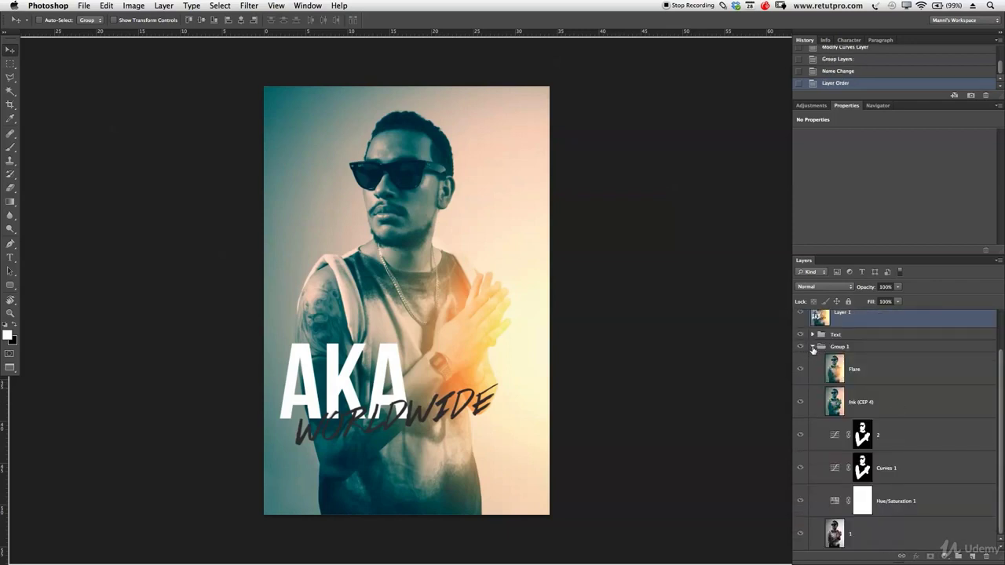
click(838, 349)
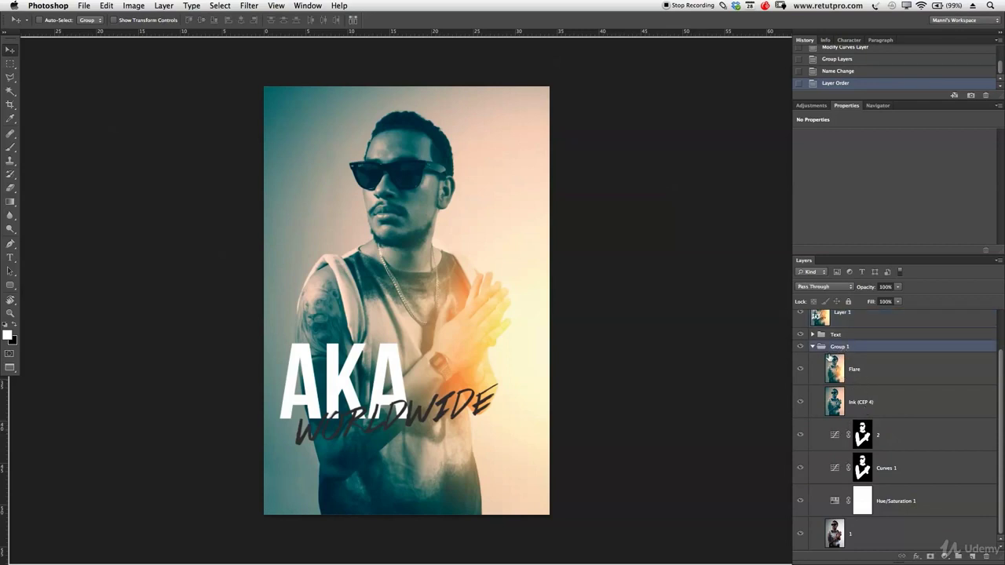
double_click(840, 347)
text(Ba)
key(Return)
click(814, 346)
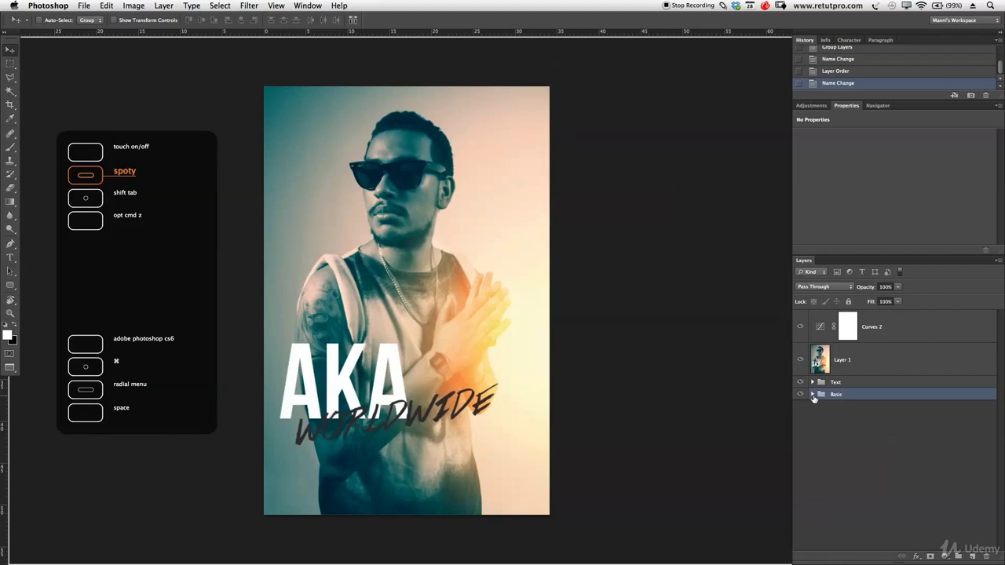
Compare the finished poster with the original photo by hiding the edit layers and toggling Layer 1's visibility
click(813, 394)
drag(1002, 369, 1000, 507)
drag(800, 502, 801, 382)
drag(801, 347, 803, 316)
click(801, 535)
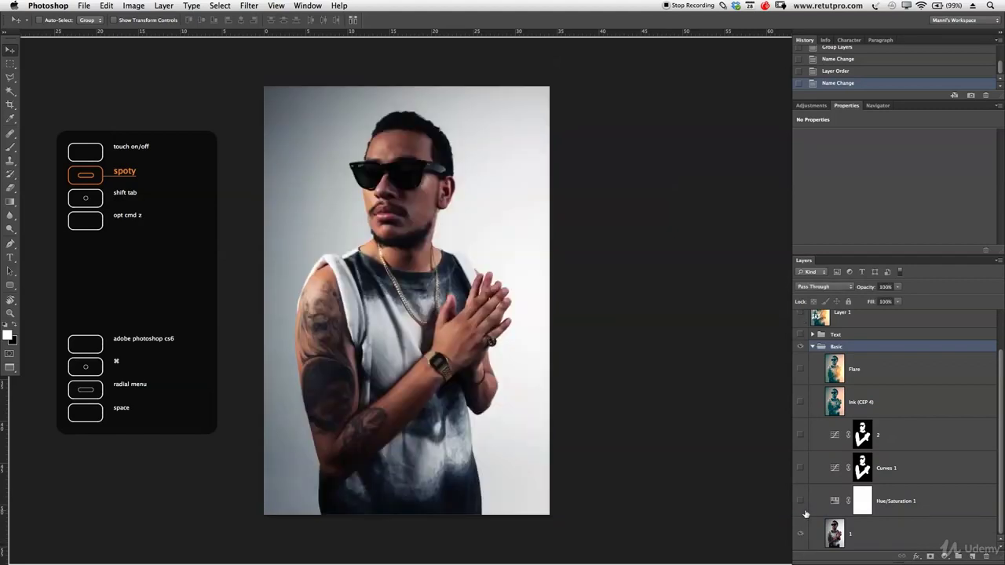
click(802, 315)
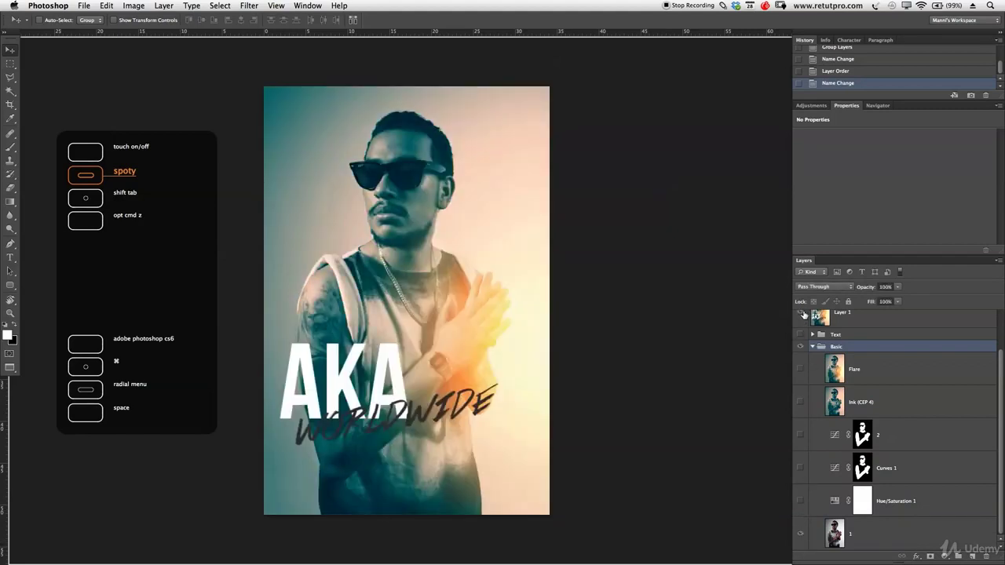
click(801, 314)
click(802, 314)
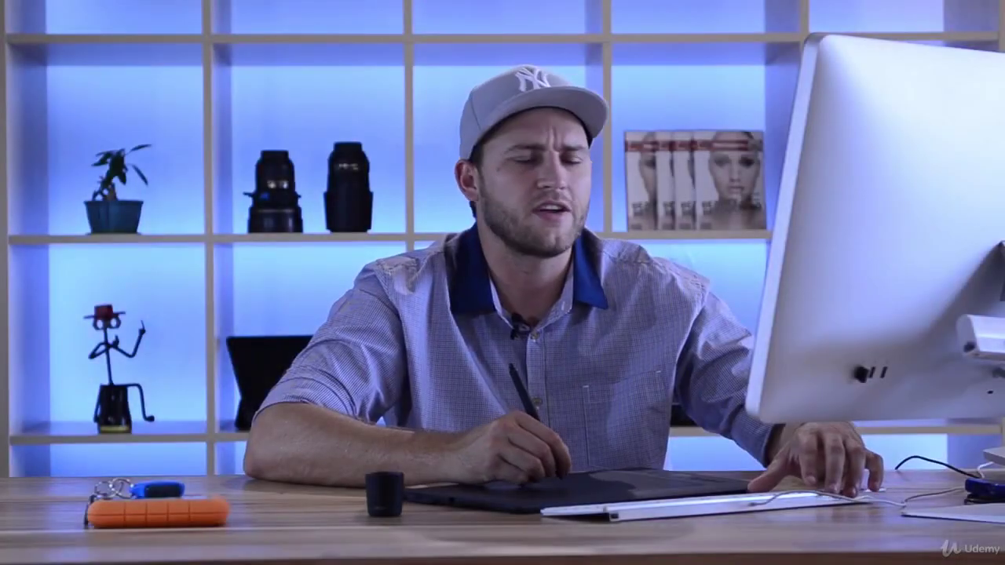